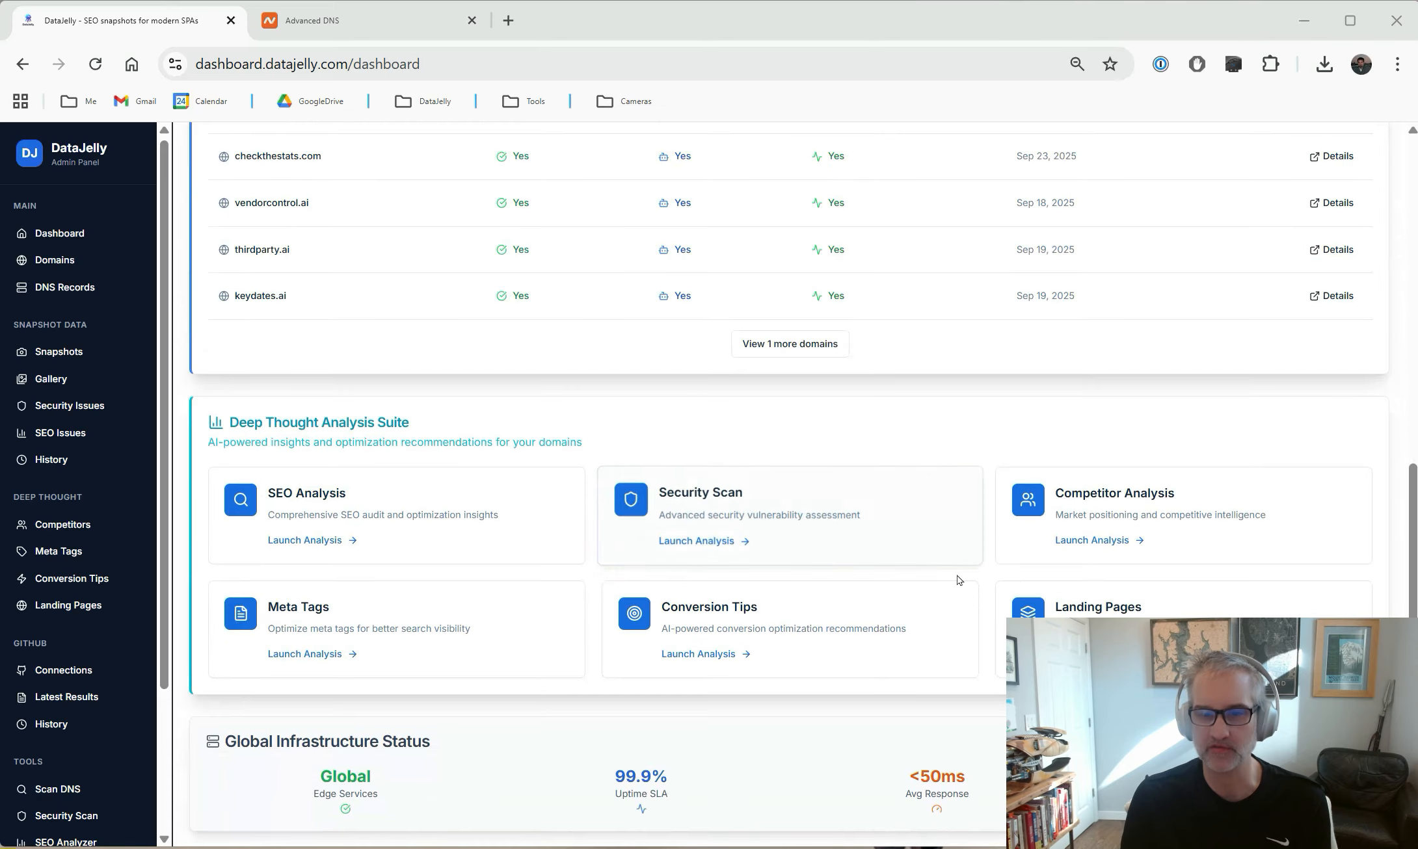
Start adding a new domain, enter brandview.ai, check its availability and add it to the account.
scroll(446, 409, "up", 8)
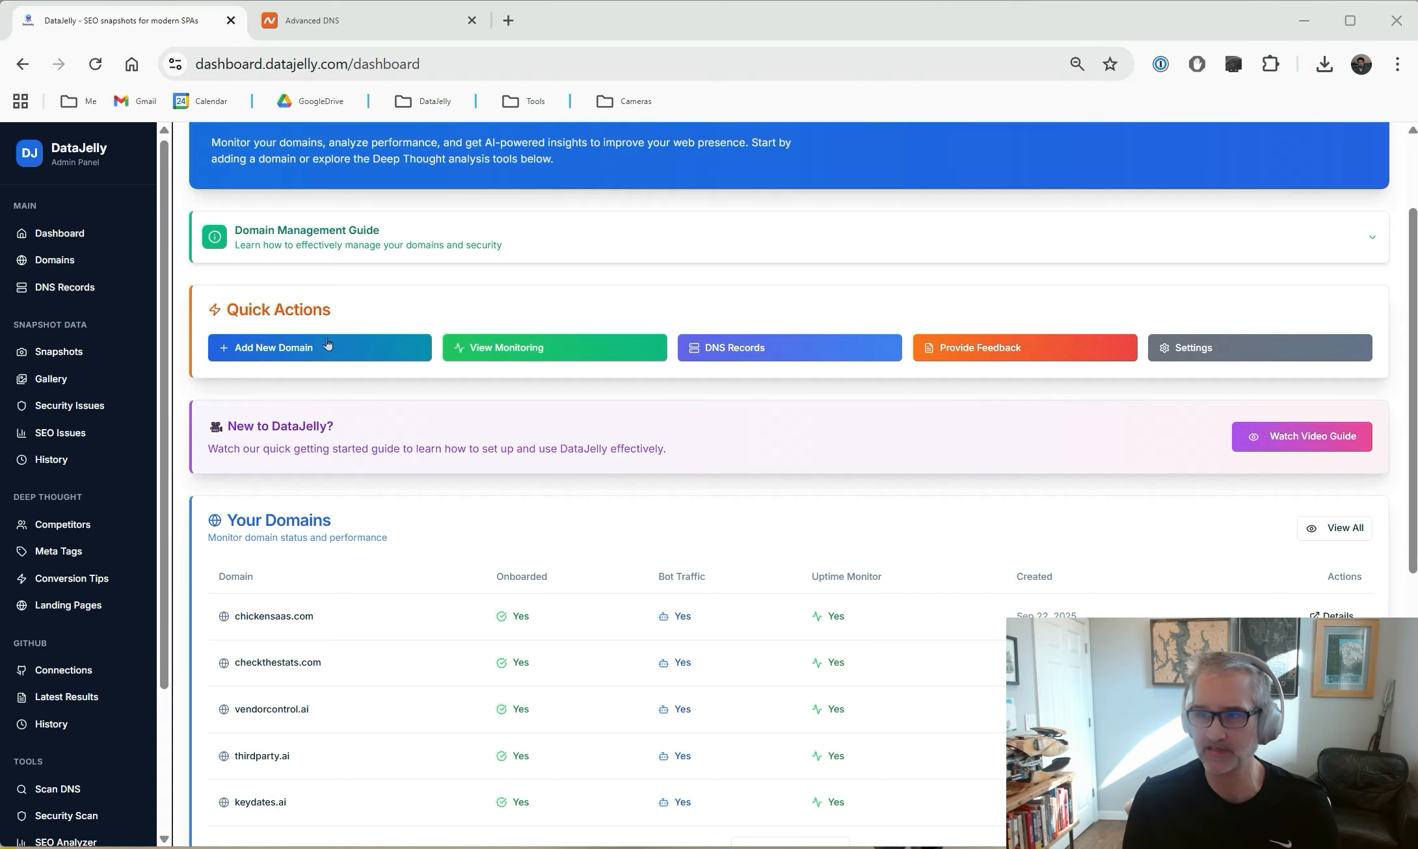
left_click(281, 352)
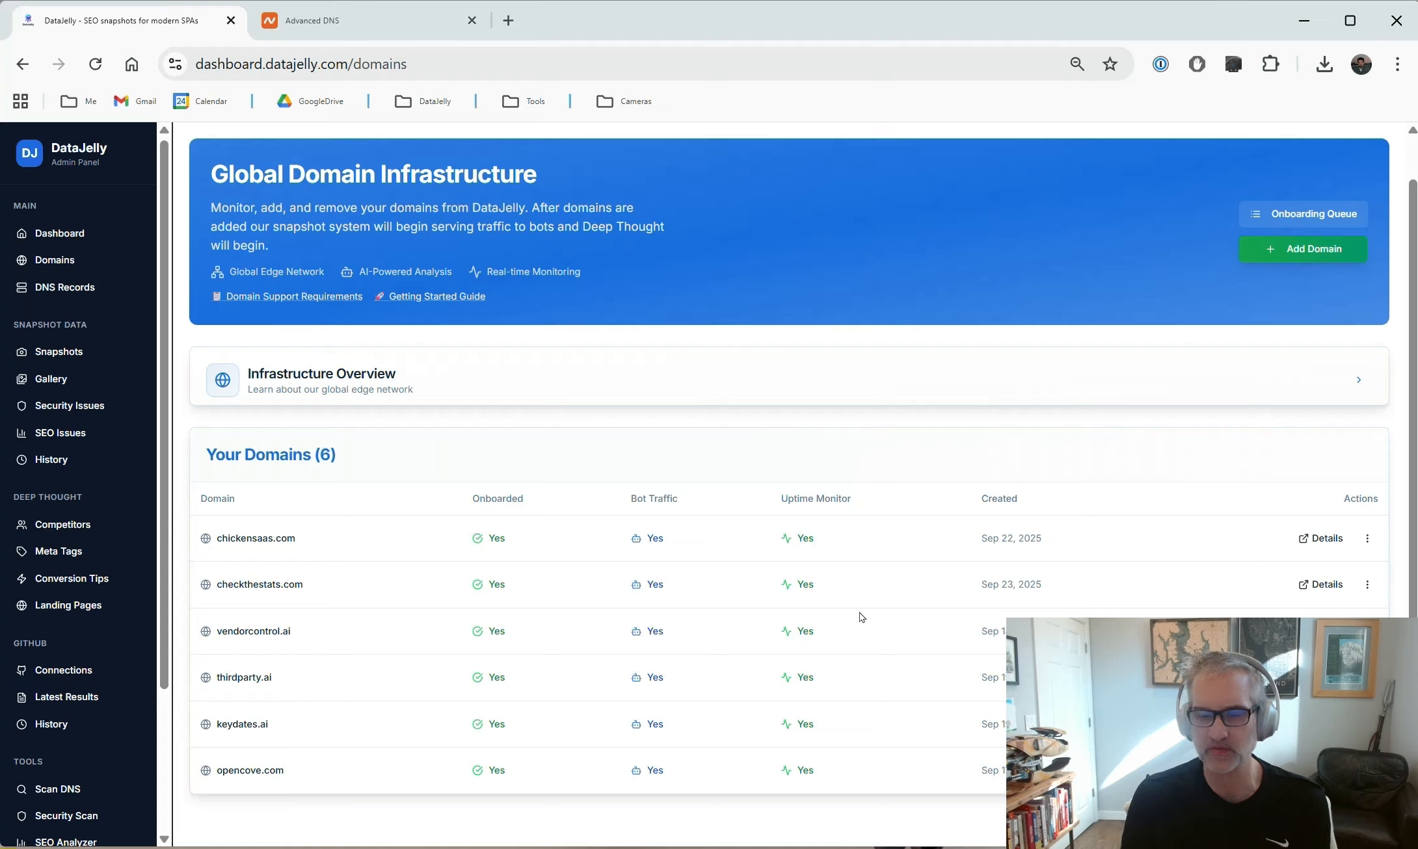
left_click(1302, 250)
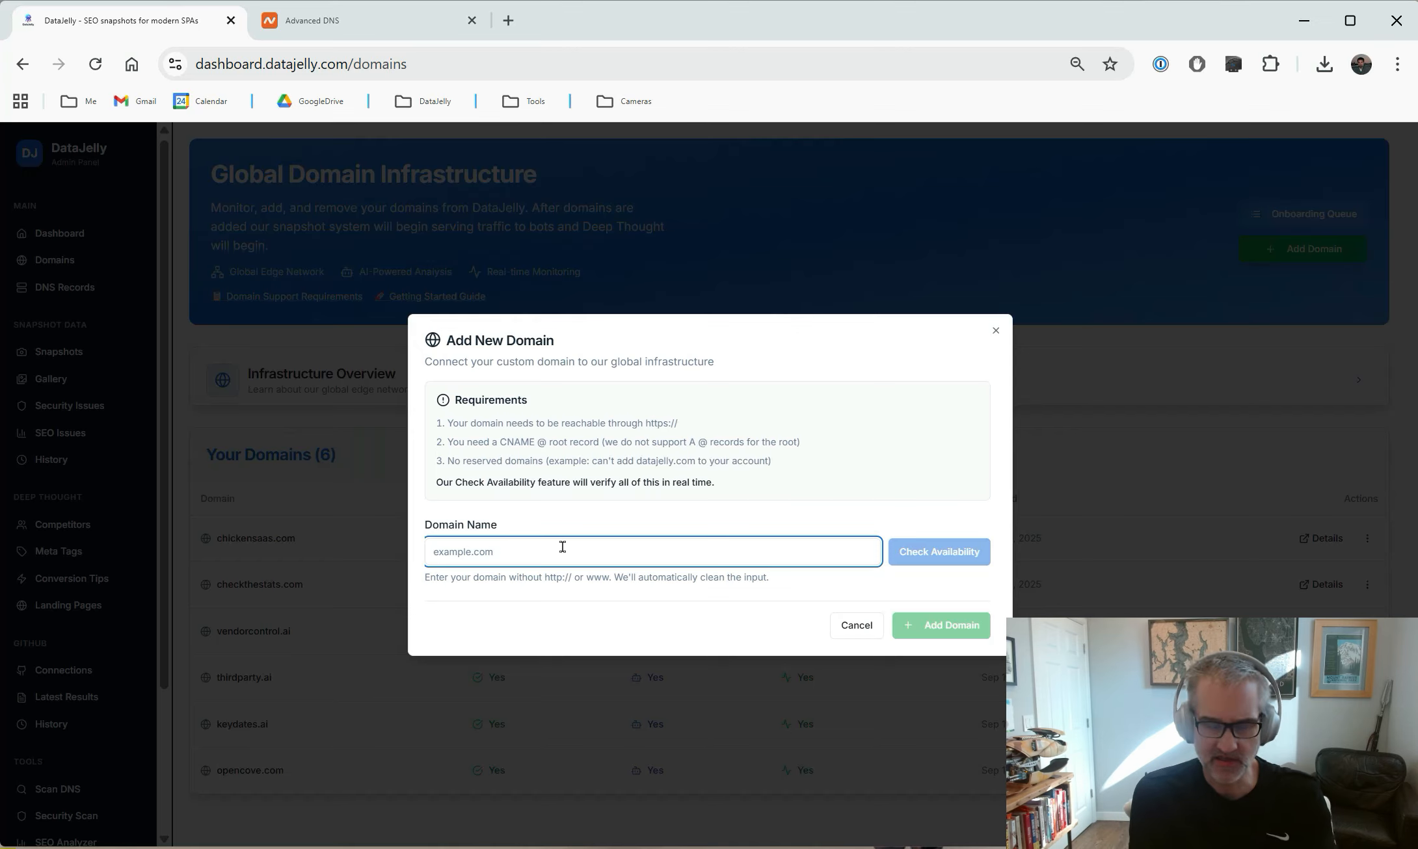
type("bra")
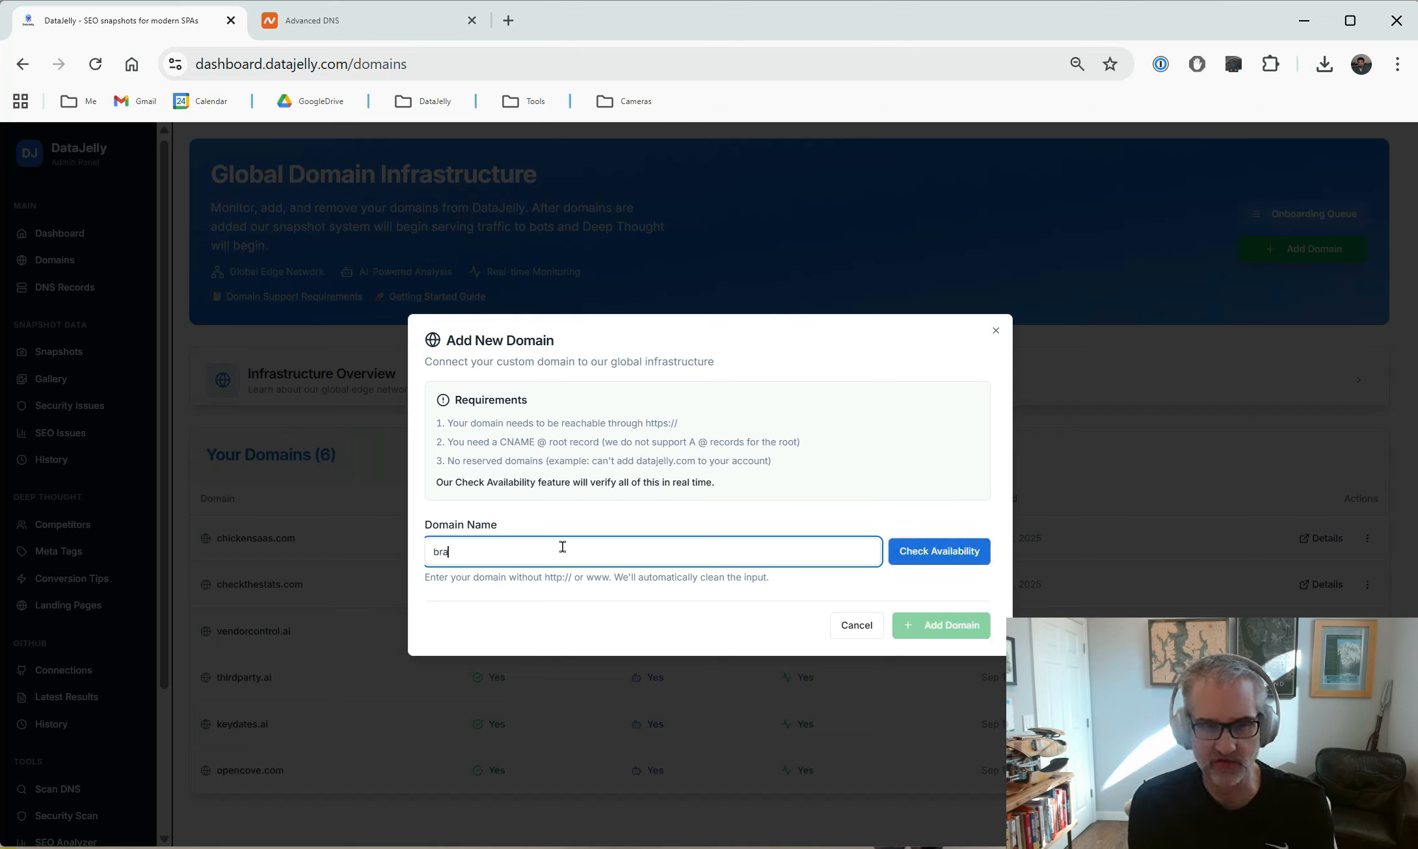
type("ndview.aio")
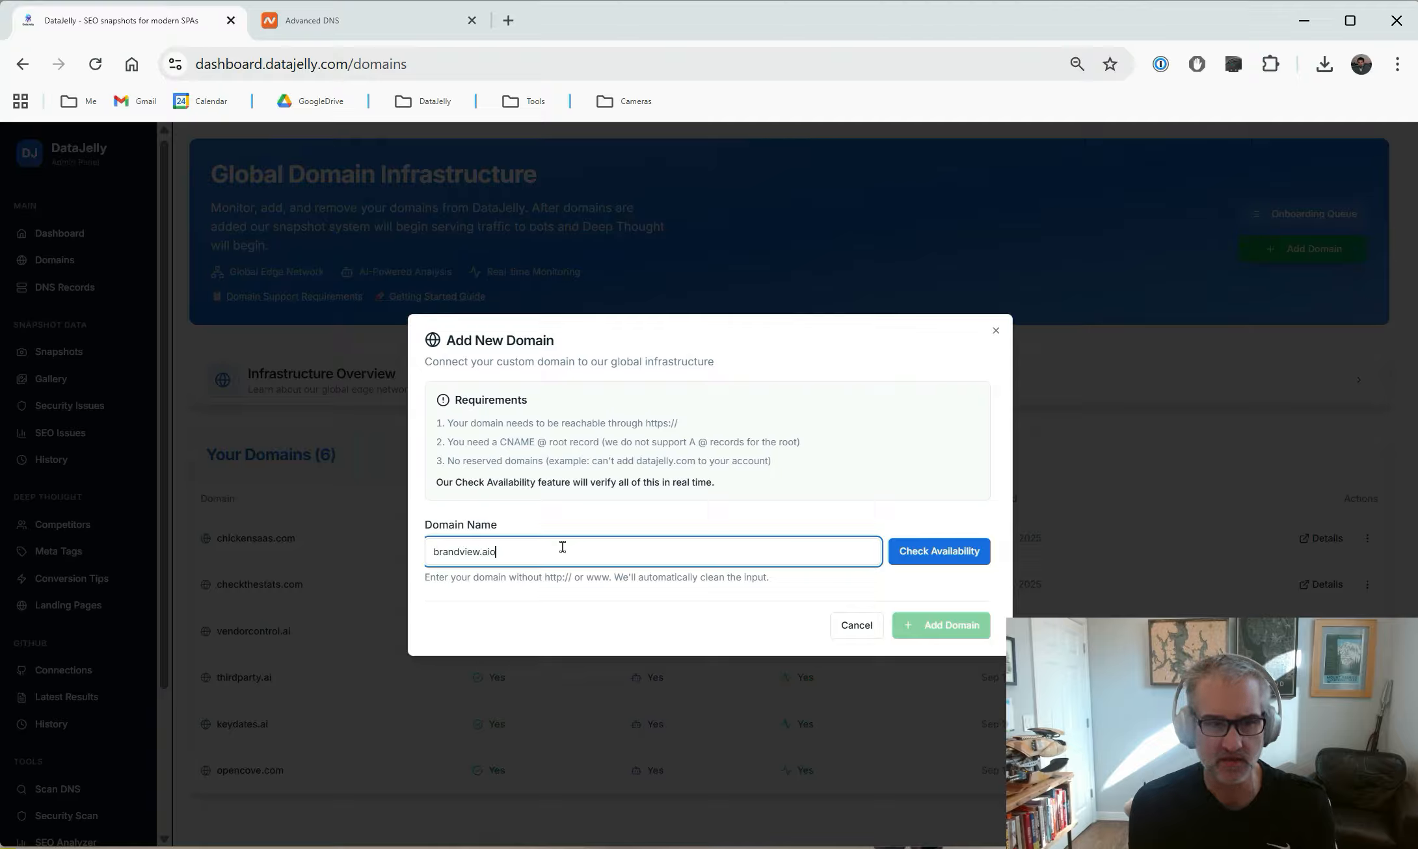
left_click(950, 549)
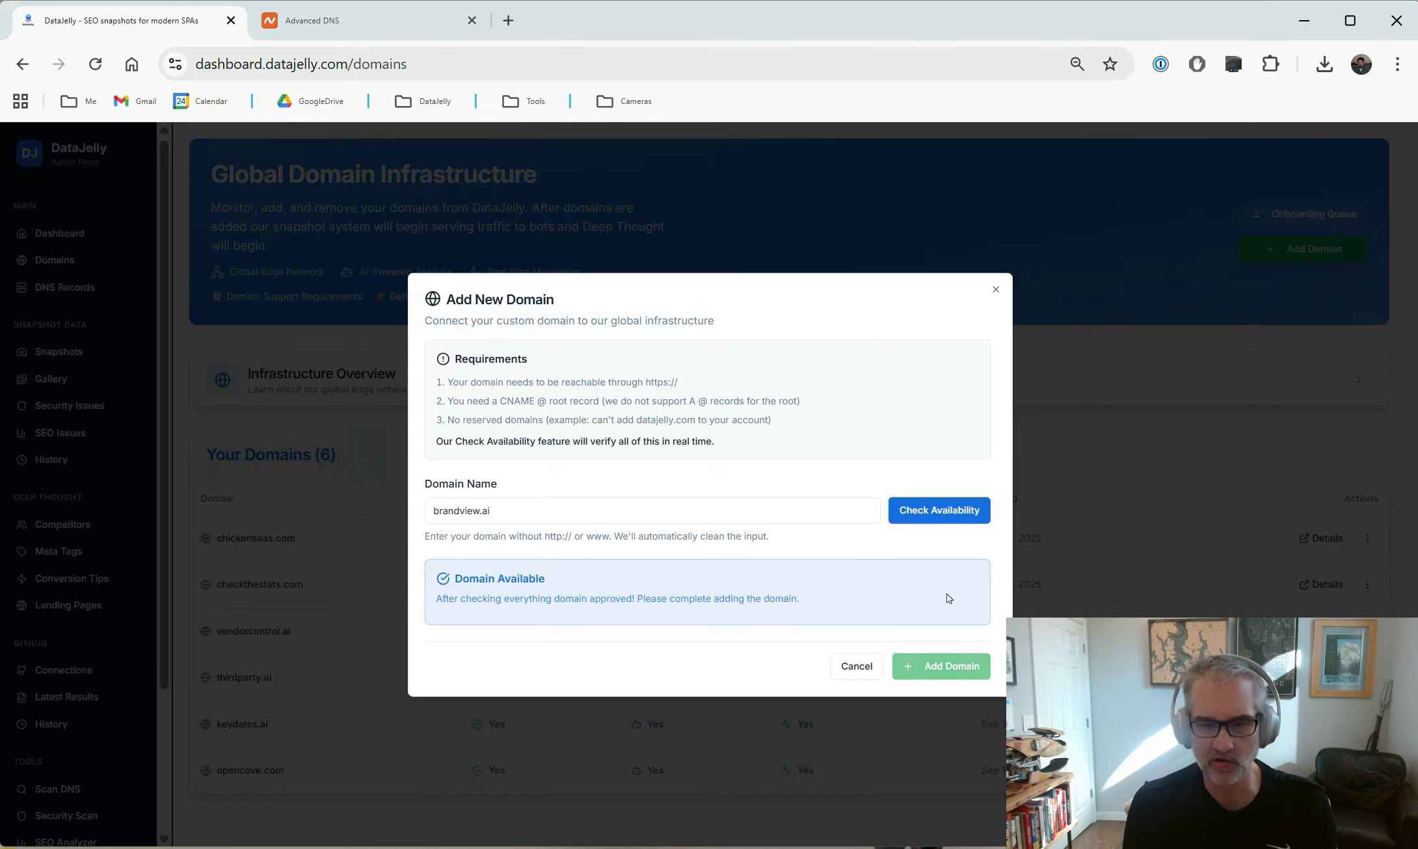
left_click(953, 665)
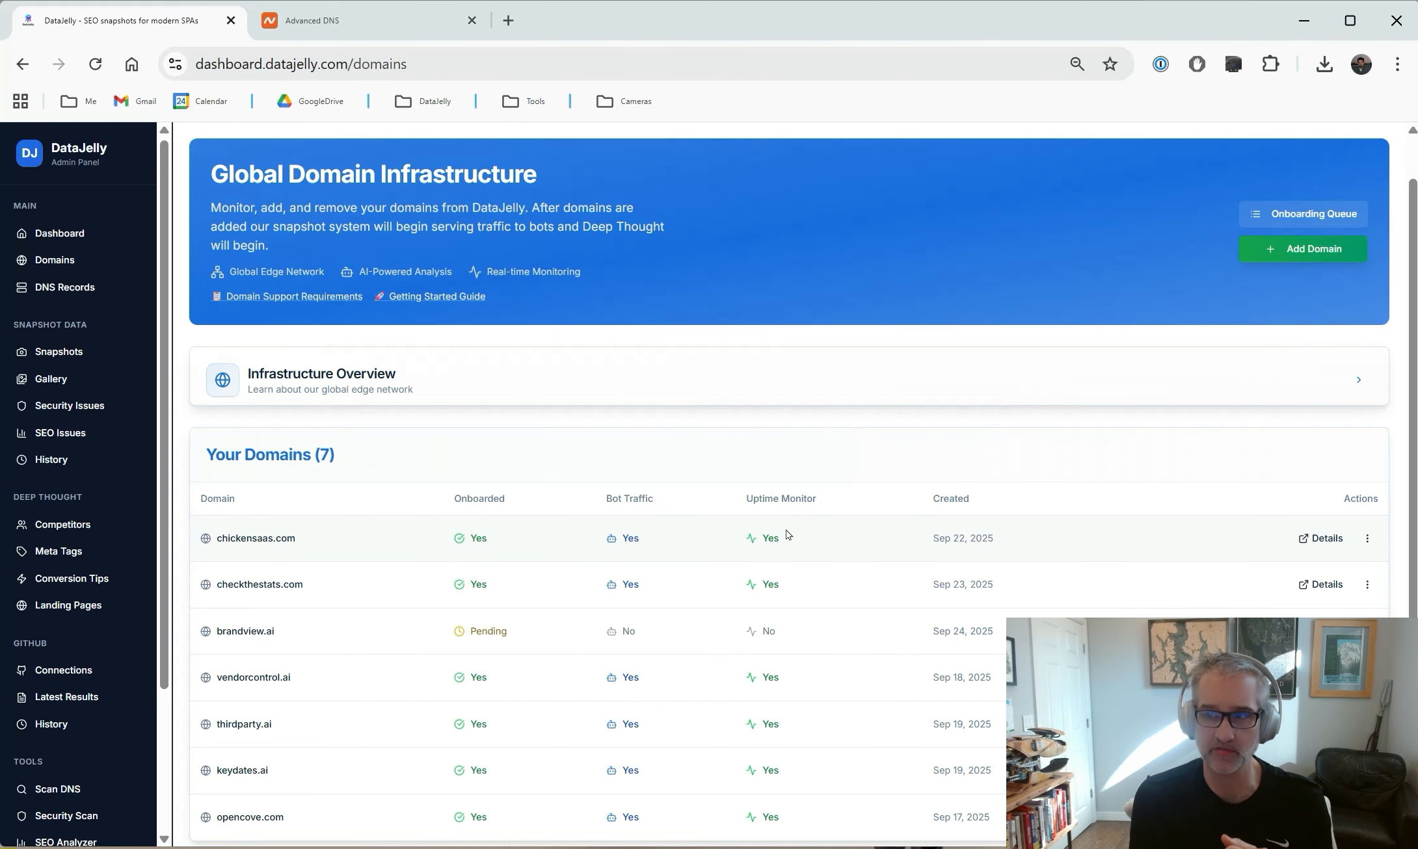
Open the onboarding progress page of brandview.ai and examine its list of onboarding steps.
scroll(737, 626, "down", 1)
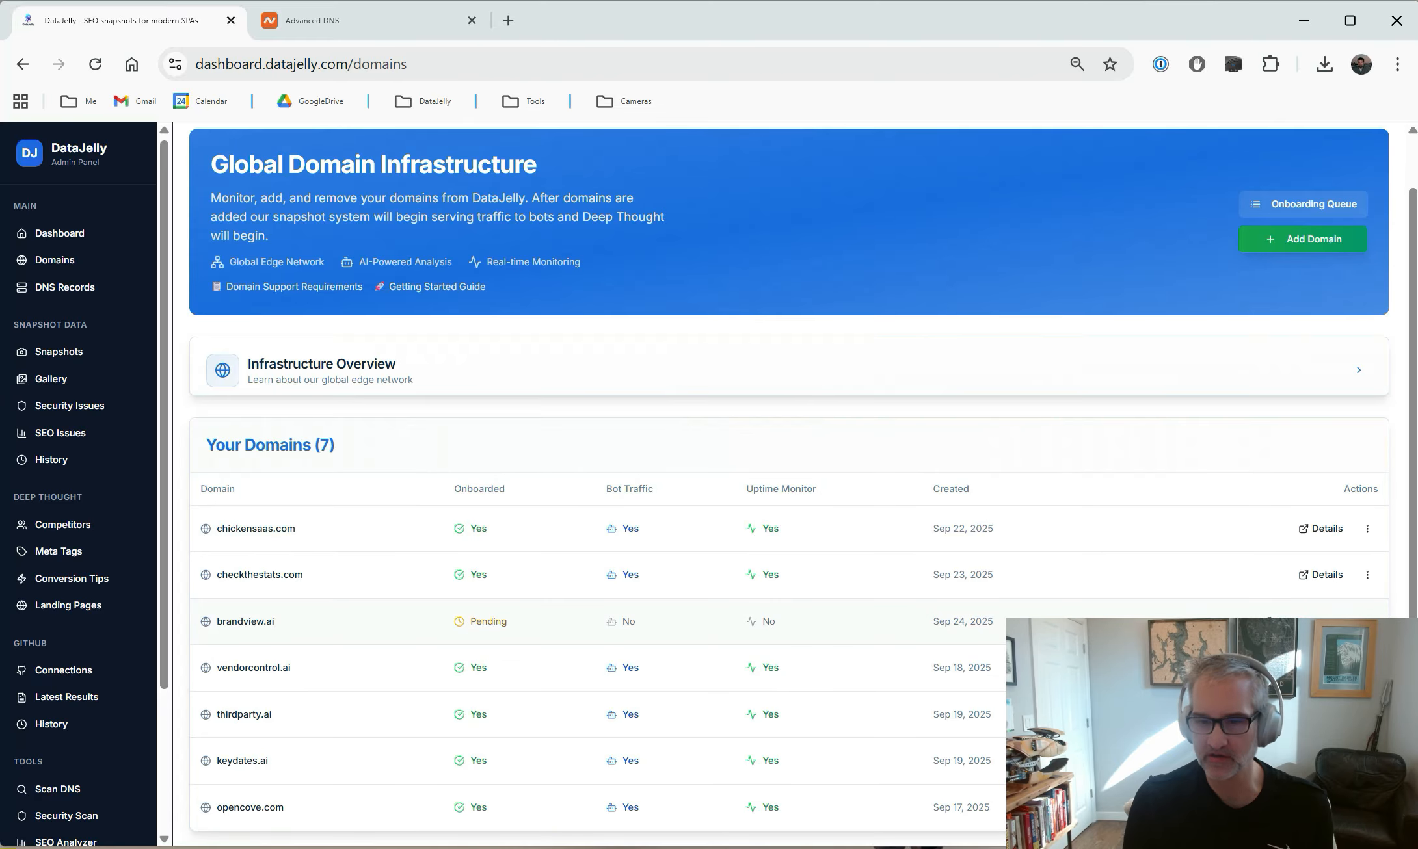
left_click(1300, 621)
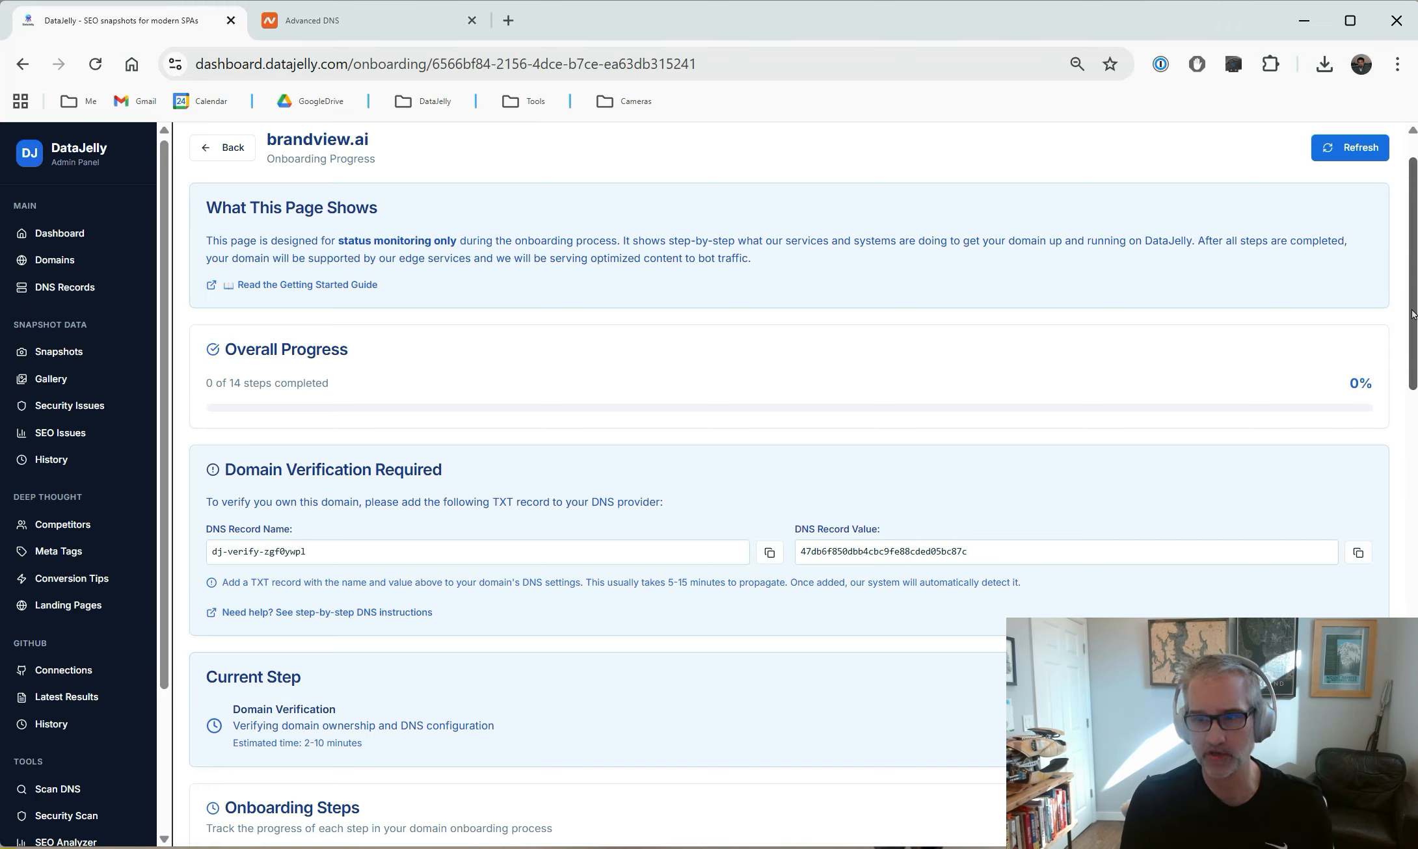
scroll(1412, 314, "down", 3)
scroll(1412, 315, "down", 10)
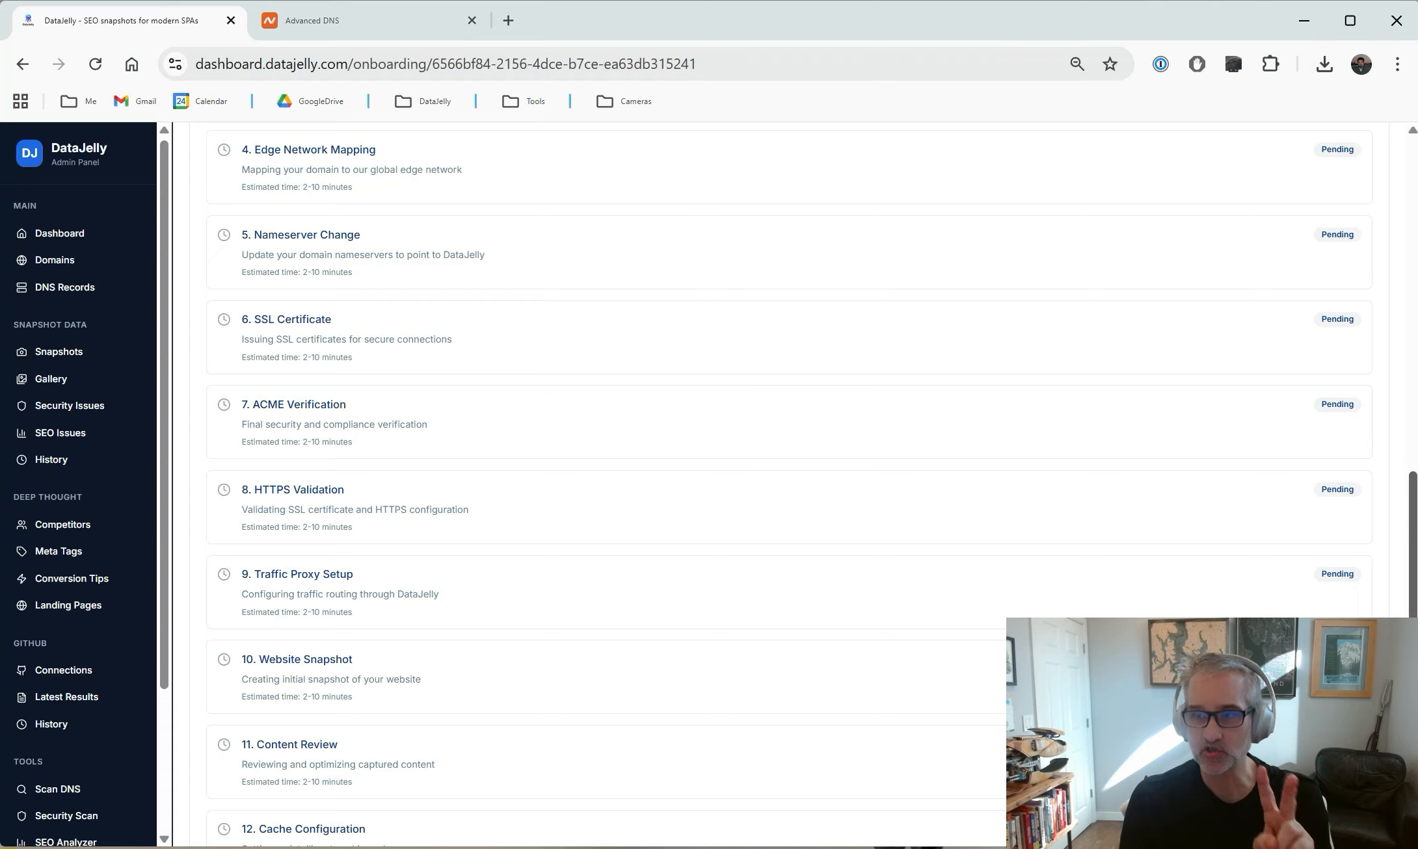
scroll(781, 481, "down", 2)
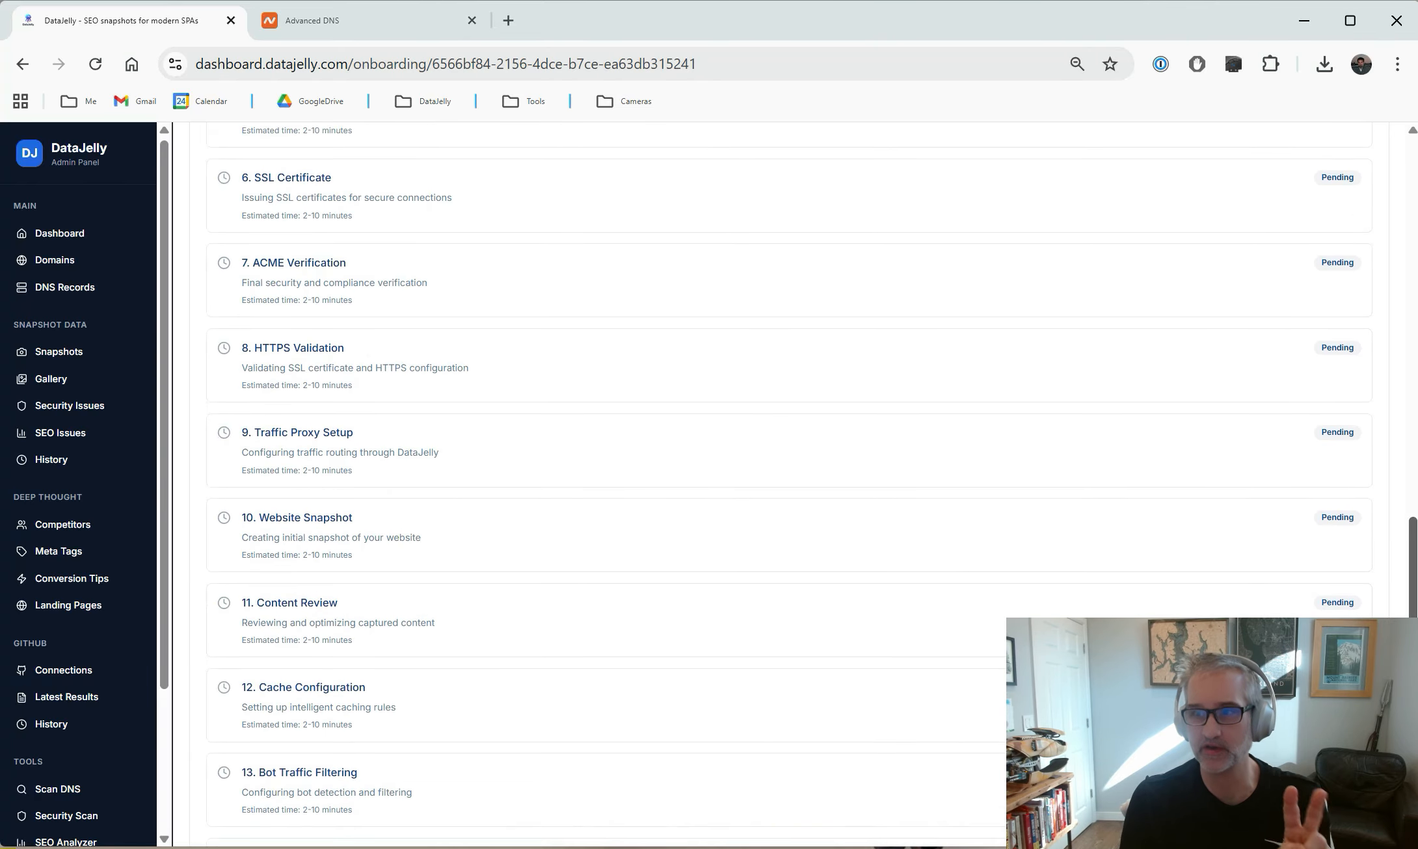
scroll(780, 481, "down", 5)
scroll(780, 481, "up", 8)
scroll(781, 481, "up", 13)
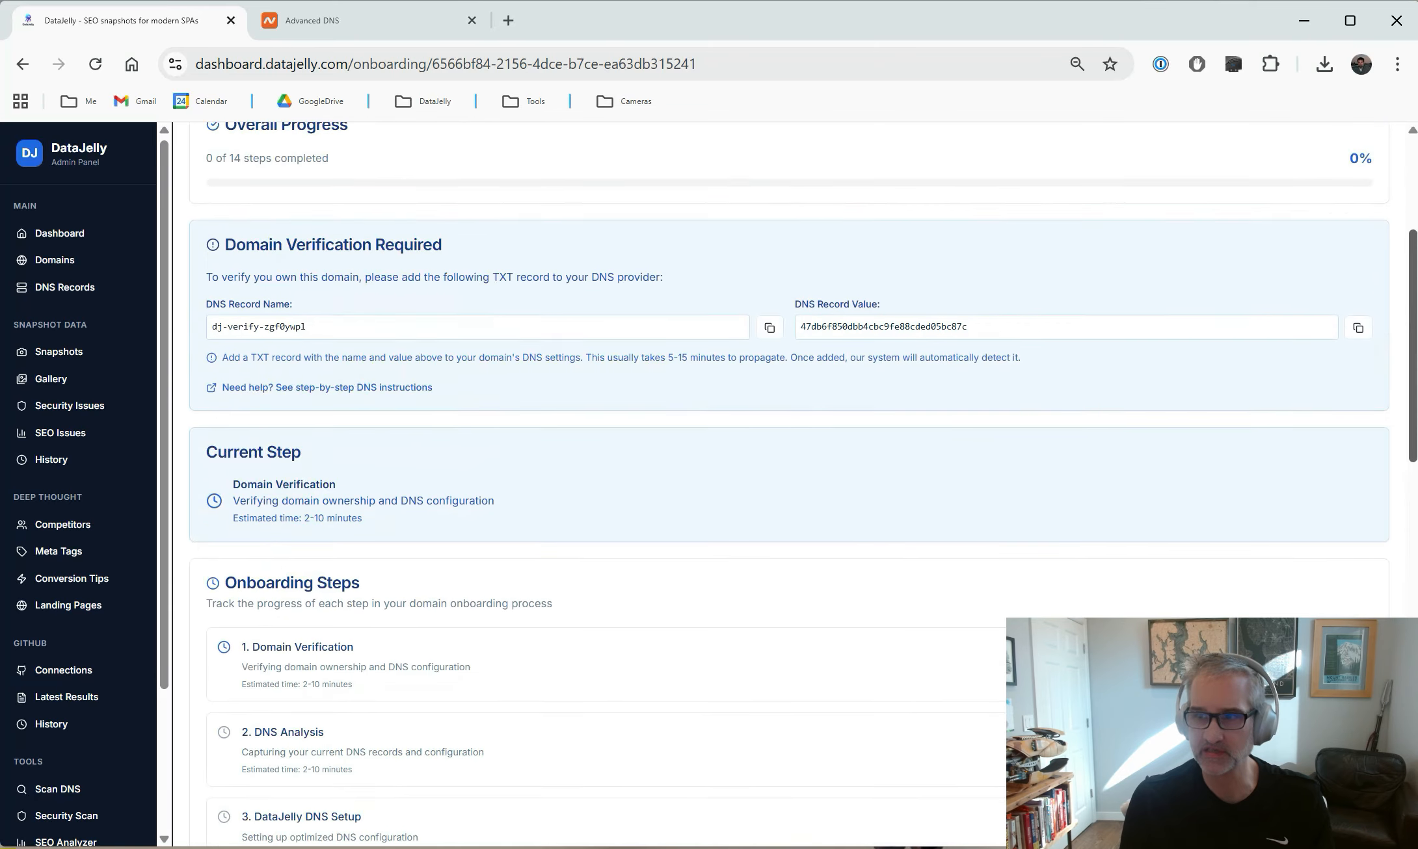
mouse_move(1414, 318)
left_mouse_down()
mouse_move(1413, 291)
mouse_move(1414, 327)
left_mouse_up()
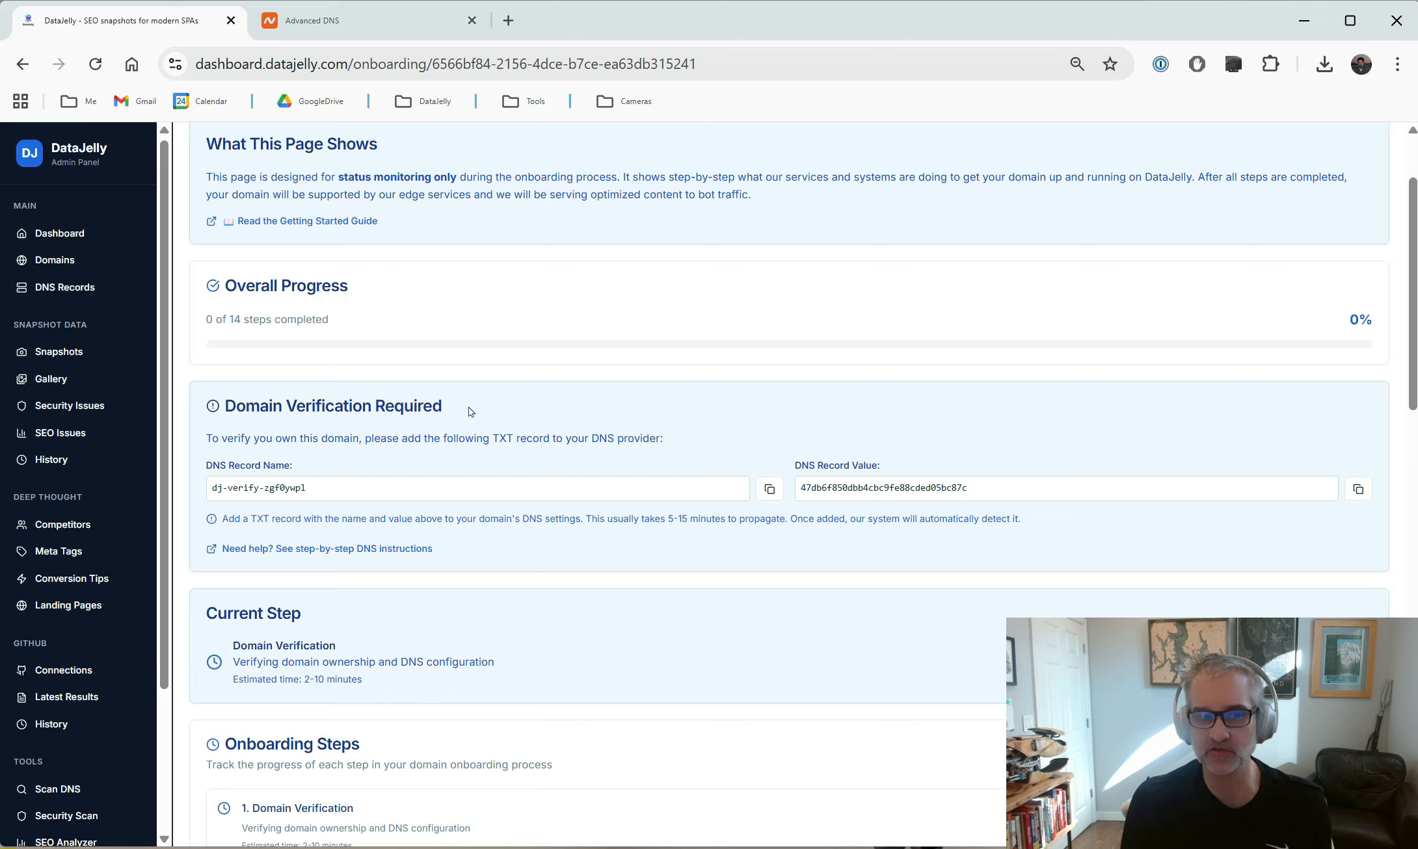
Read the domain verification instructions about adding a TXT record and copy the DNS record name.
left_click_drag(225, 406, 404, 405)
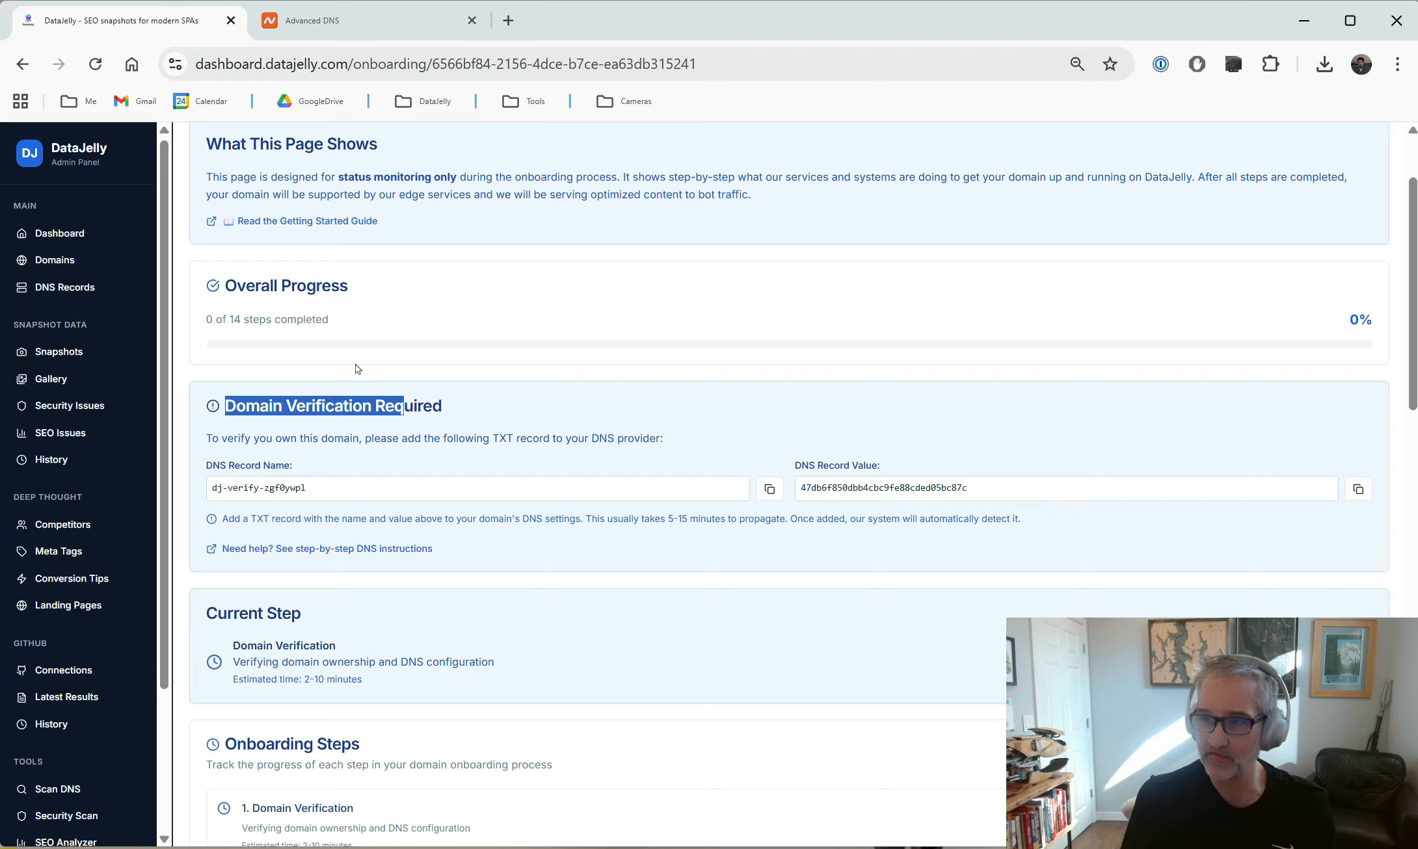
left_click(473, 471)
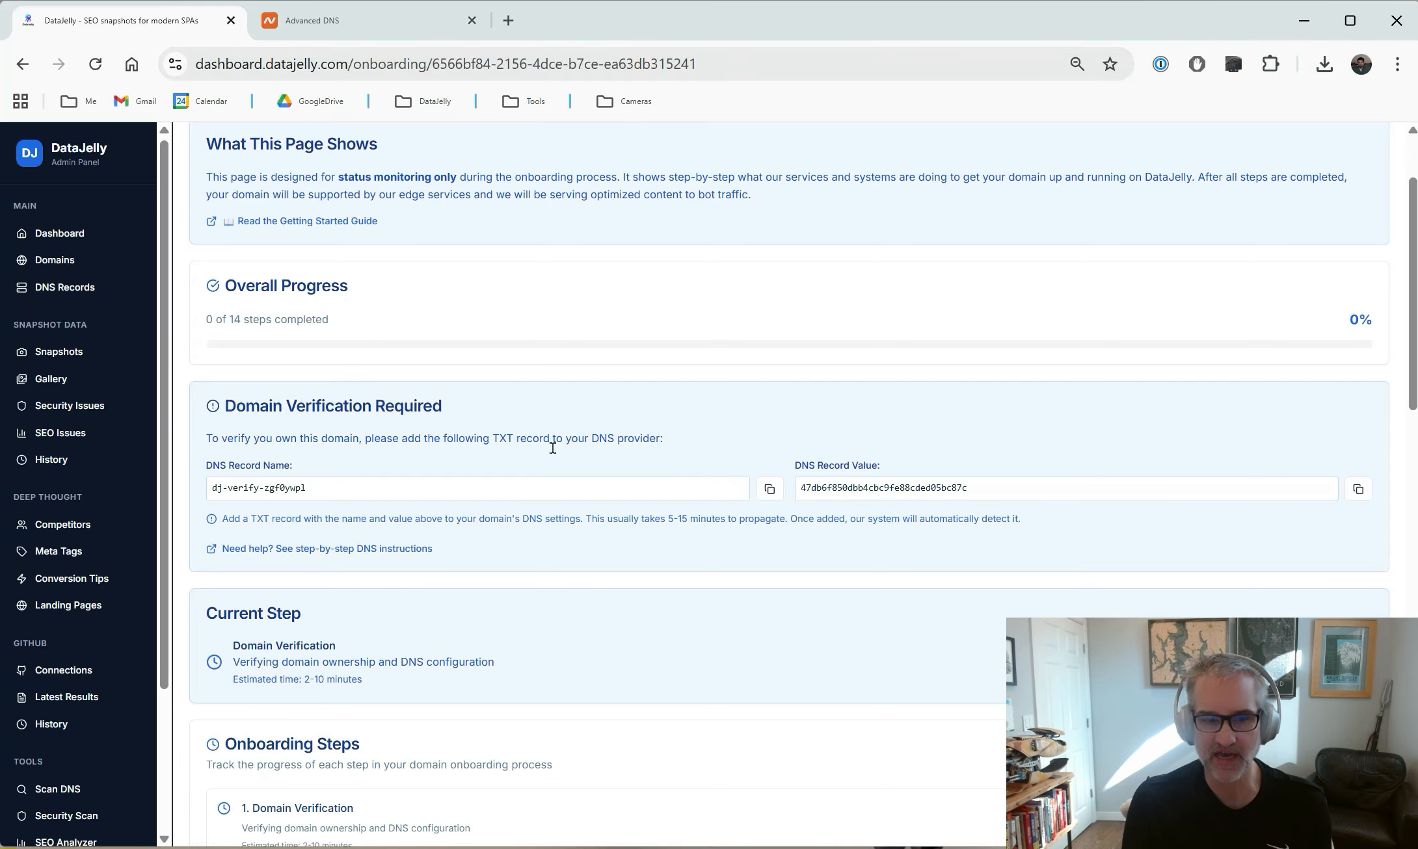
left_click_drag(488, 435, 641, 438)
left_click(381, 490)
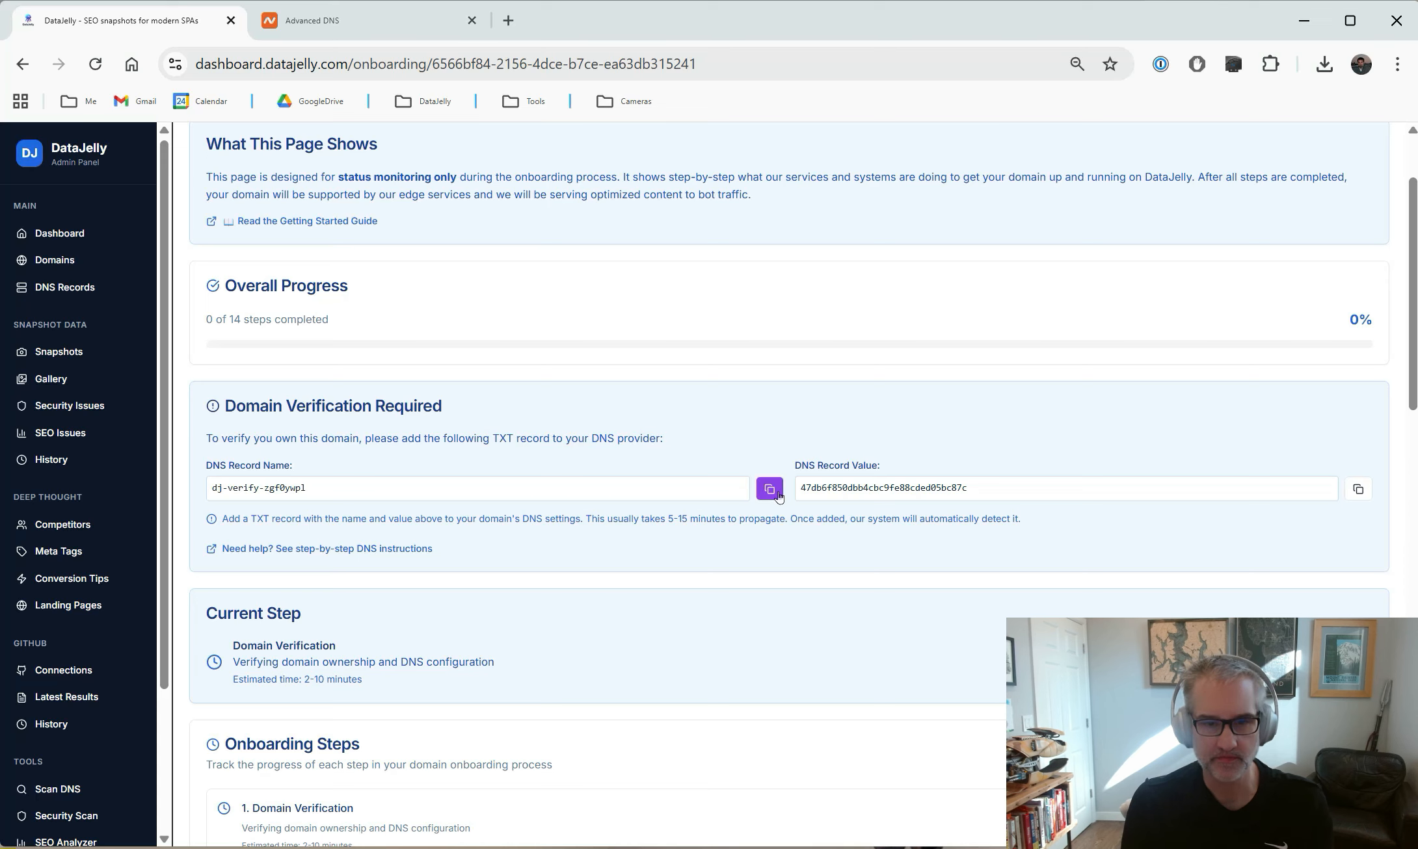
Switch to Namecheap's Advanced DNS page and start a new TXT record with the copied verification record name as host.
left_click(385, 33)
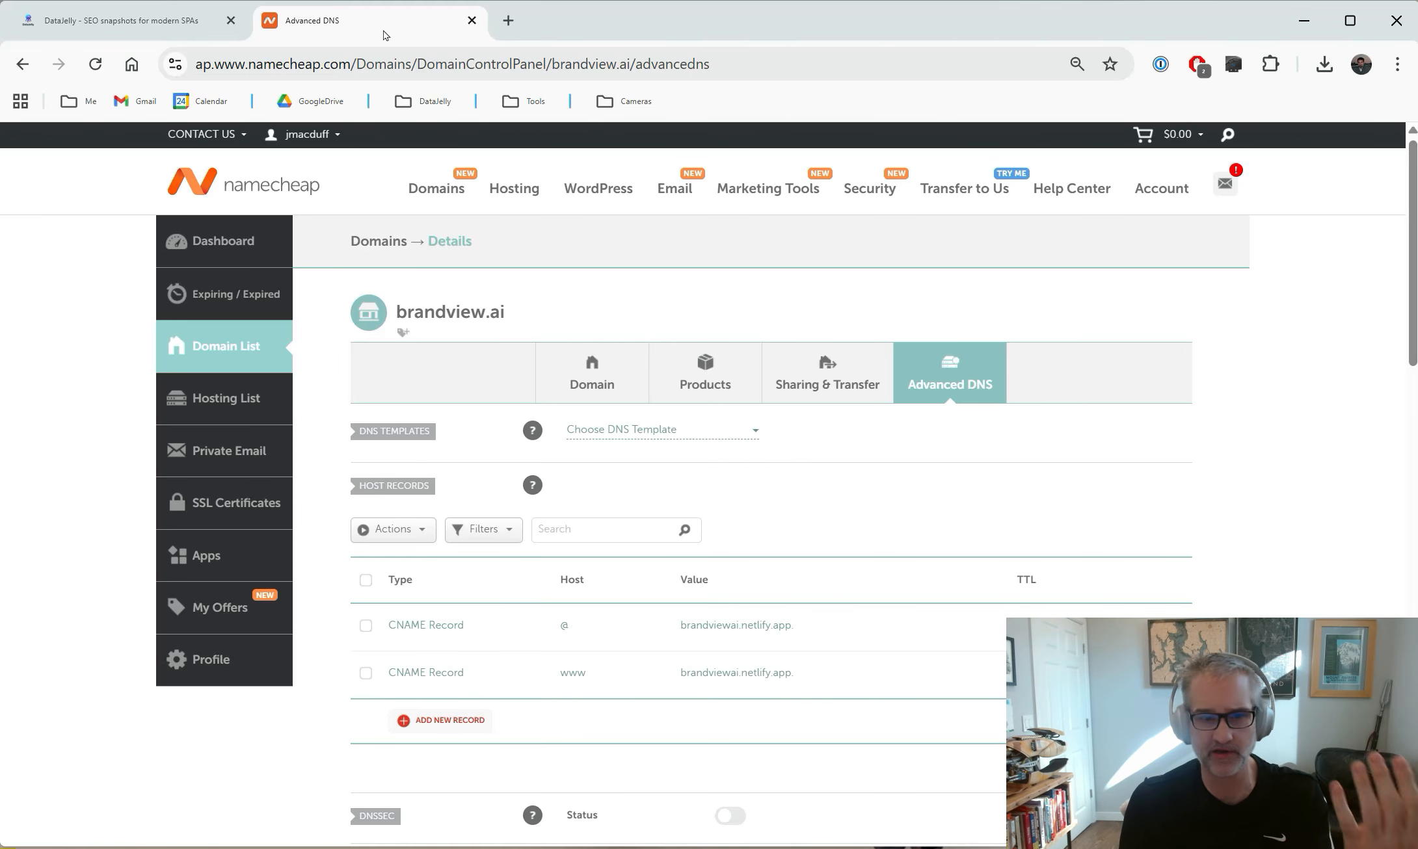
left_click(409, 722)
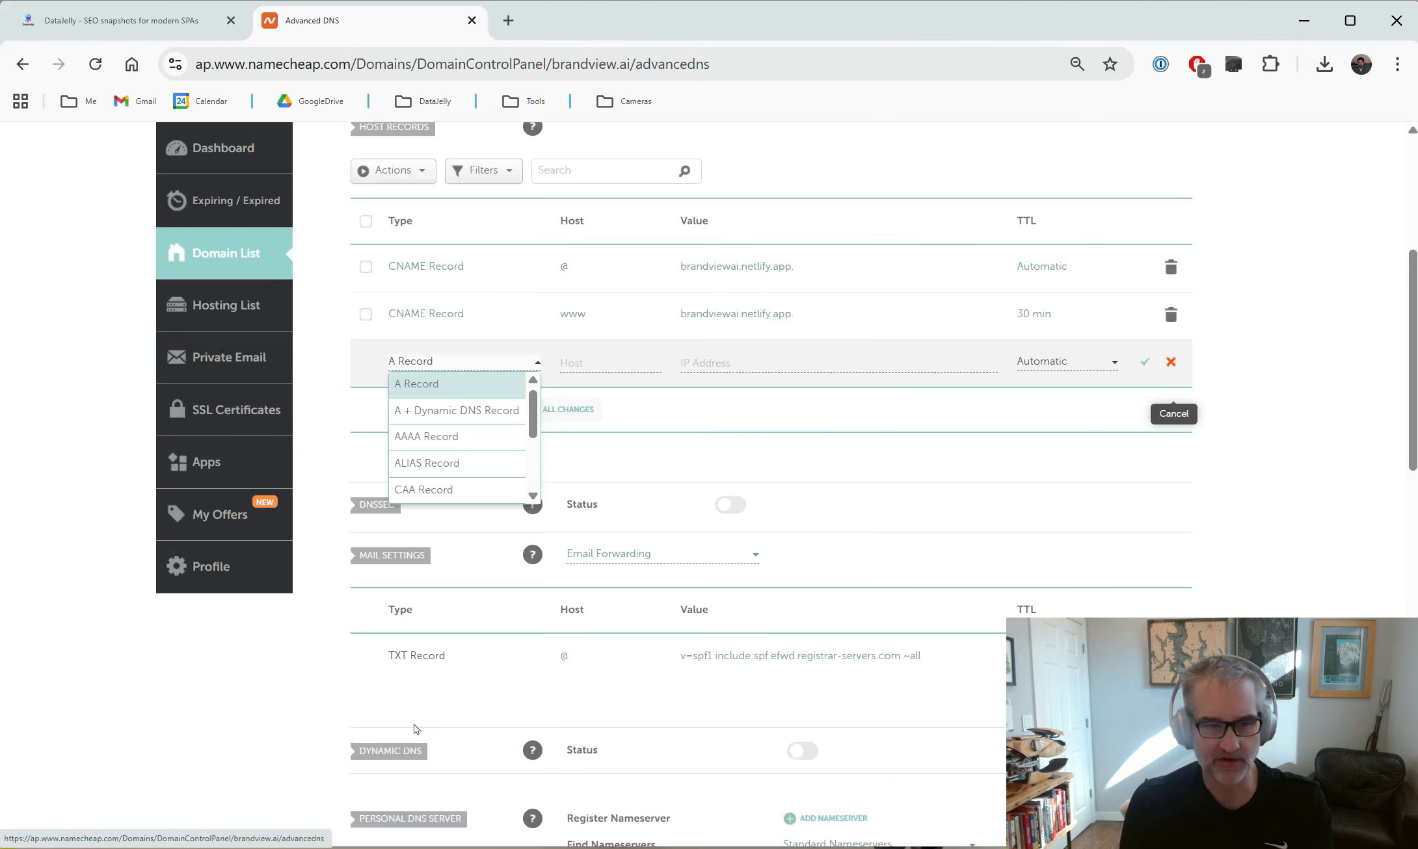
left_click_drag(535, 422, 535, 471)
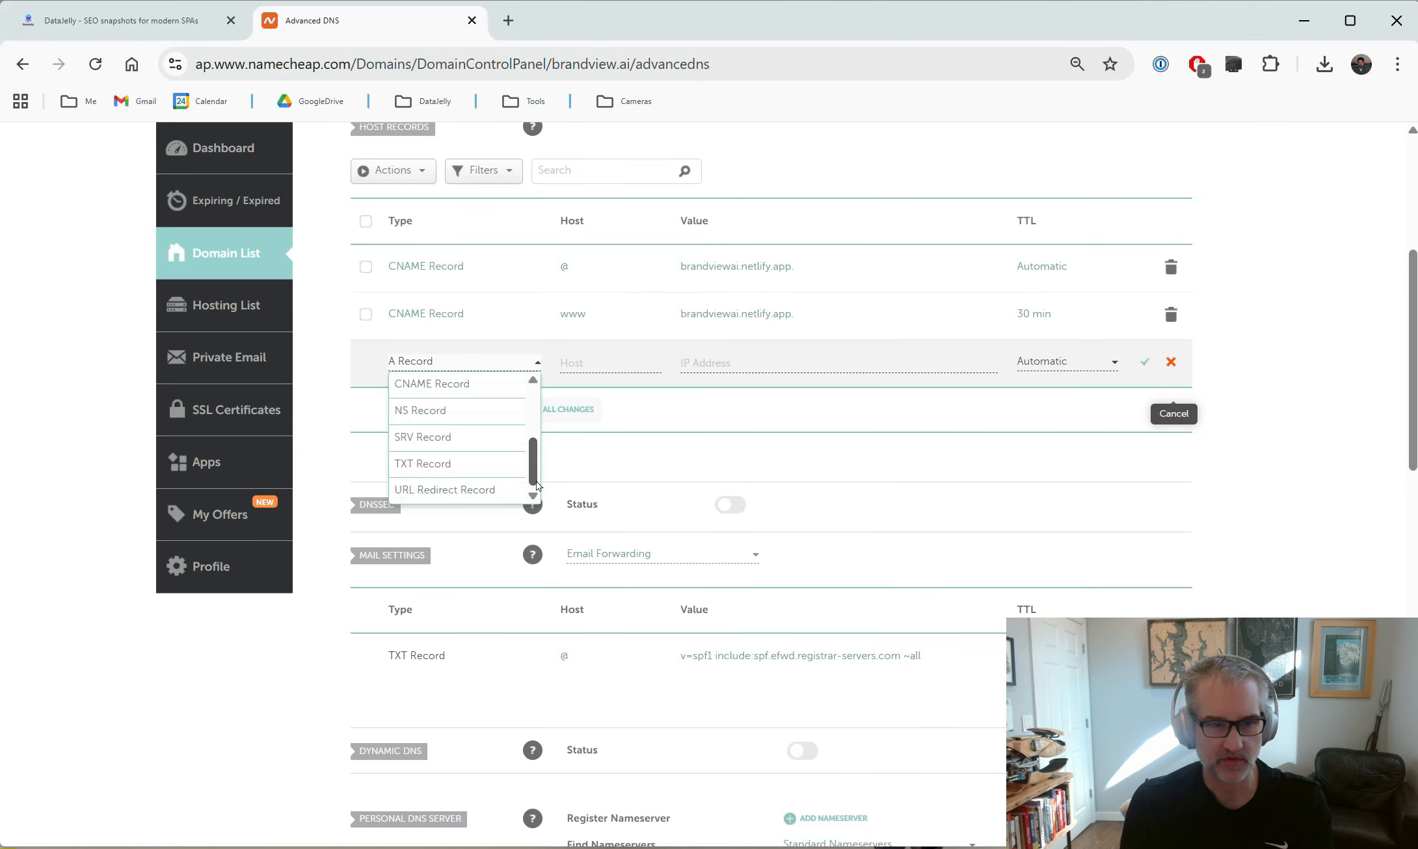
left_click(490, 475)
left_click(601, 365)
type("dj-verify-zgf0ywp")
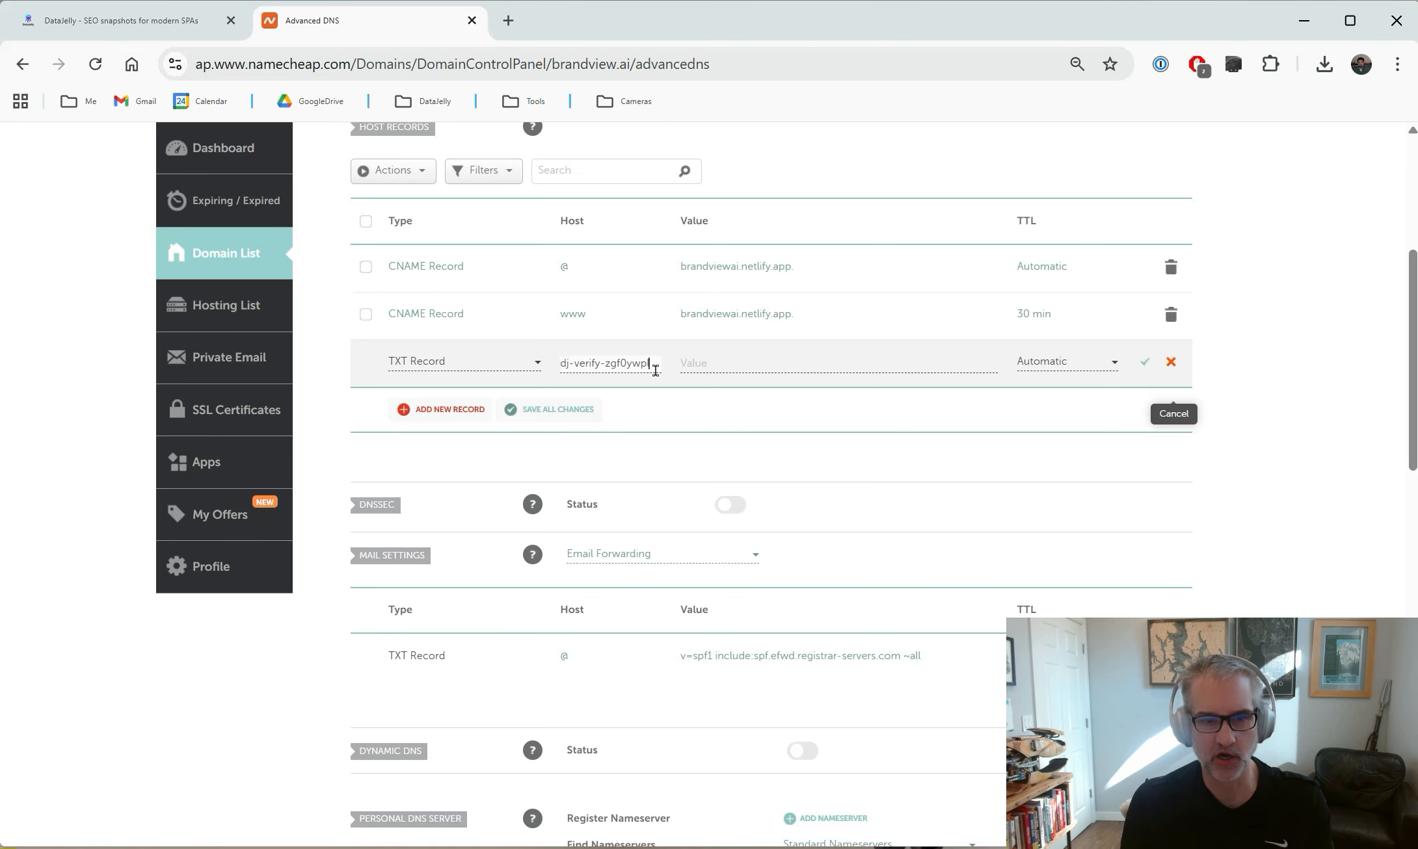
Copy the DNS record value from DataJelly, paste it as the new TXT record's value in Namecheap and save the record.
left_click(156, 32)
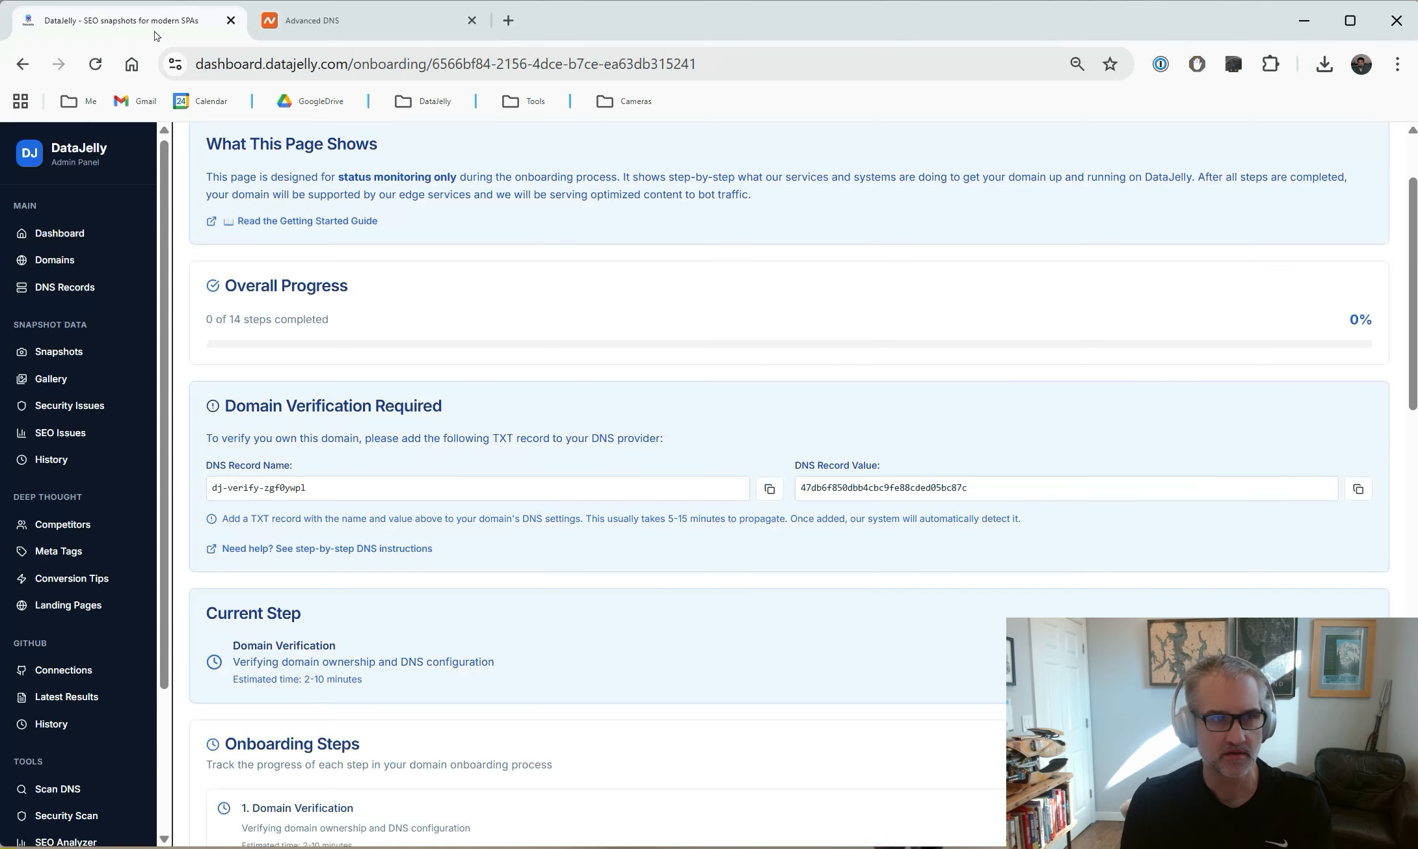
left_click(1358, 489)
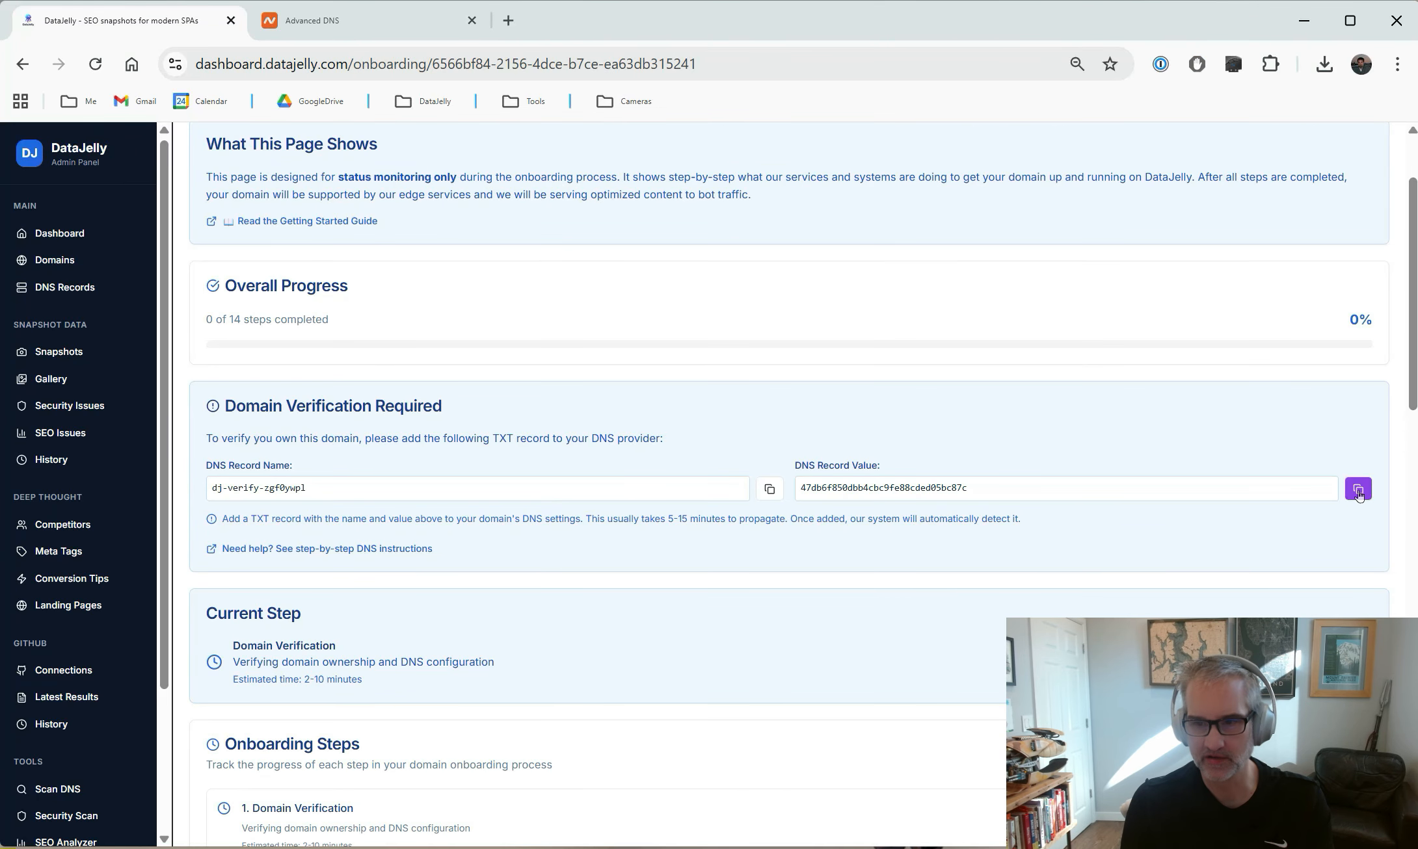
left_click(386, 21)
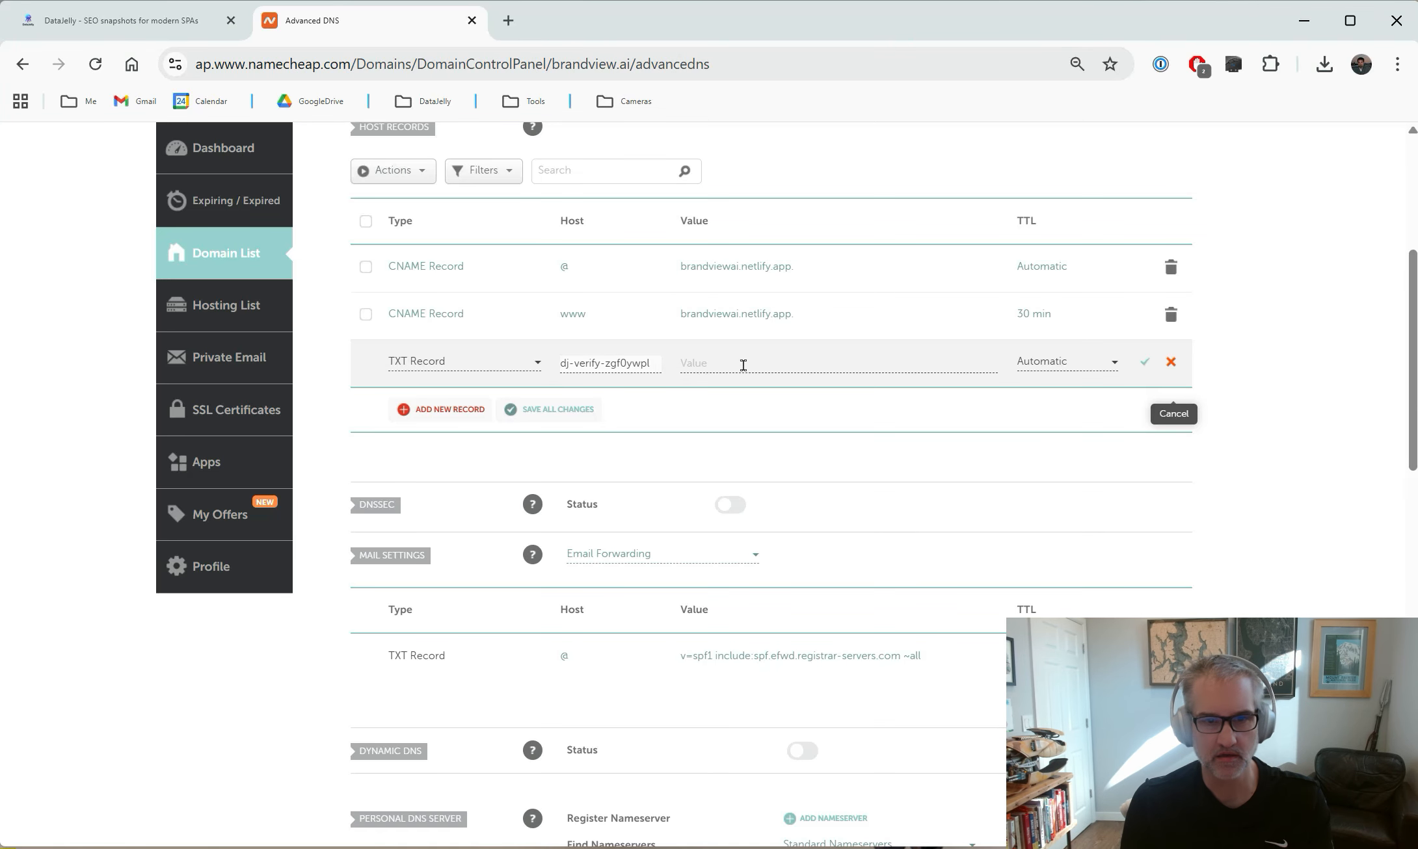
left_click(743, 364)
key("ctrl+v")
left_click(1145, 362)
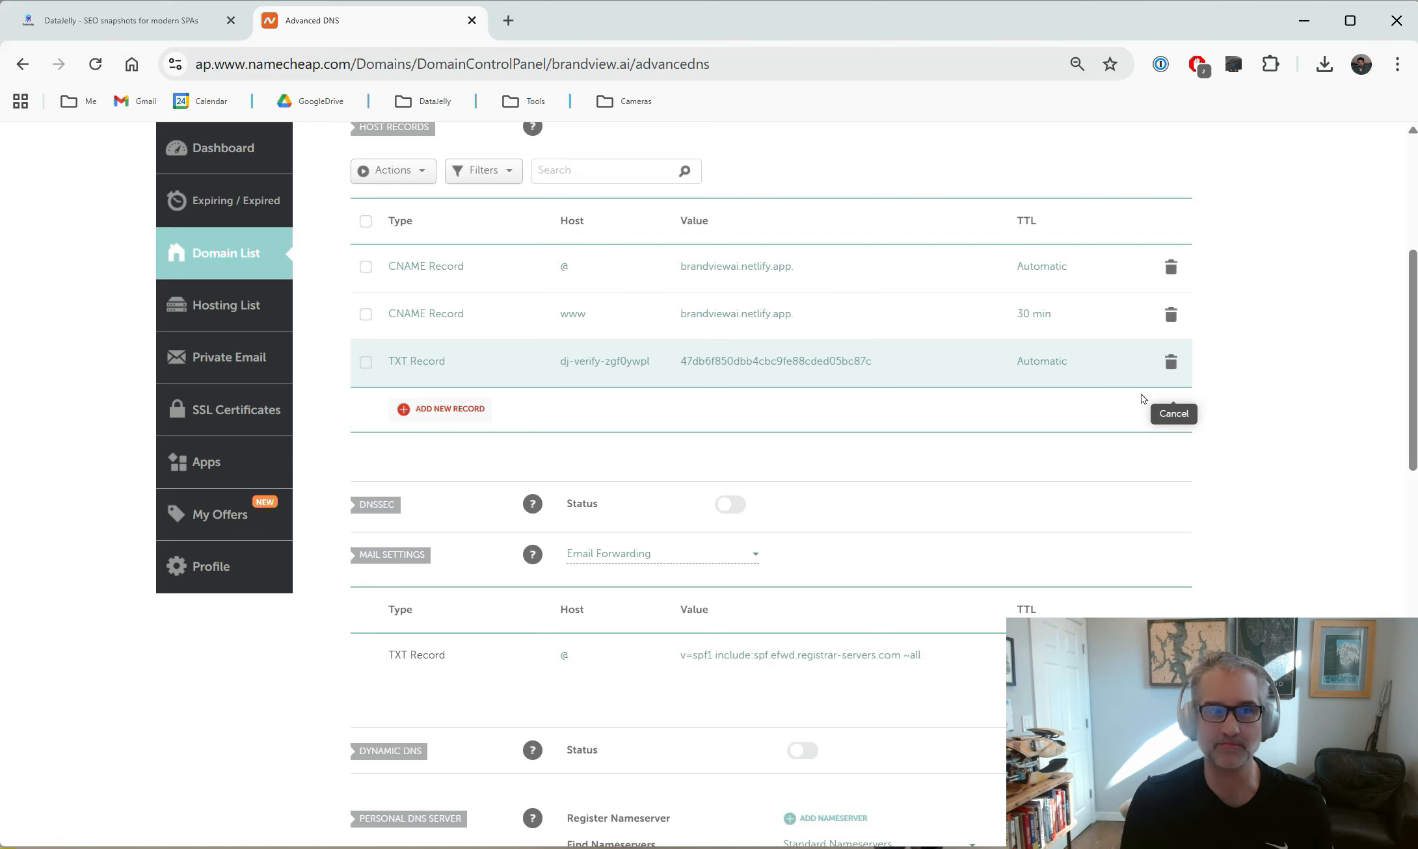
Return to DataJelly and examine brandview.ai's overall progress, onboarding steps 1 to 4 and the nameserver change instructions.
left_click(106, 27)
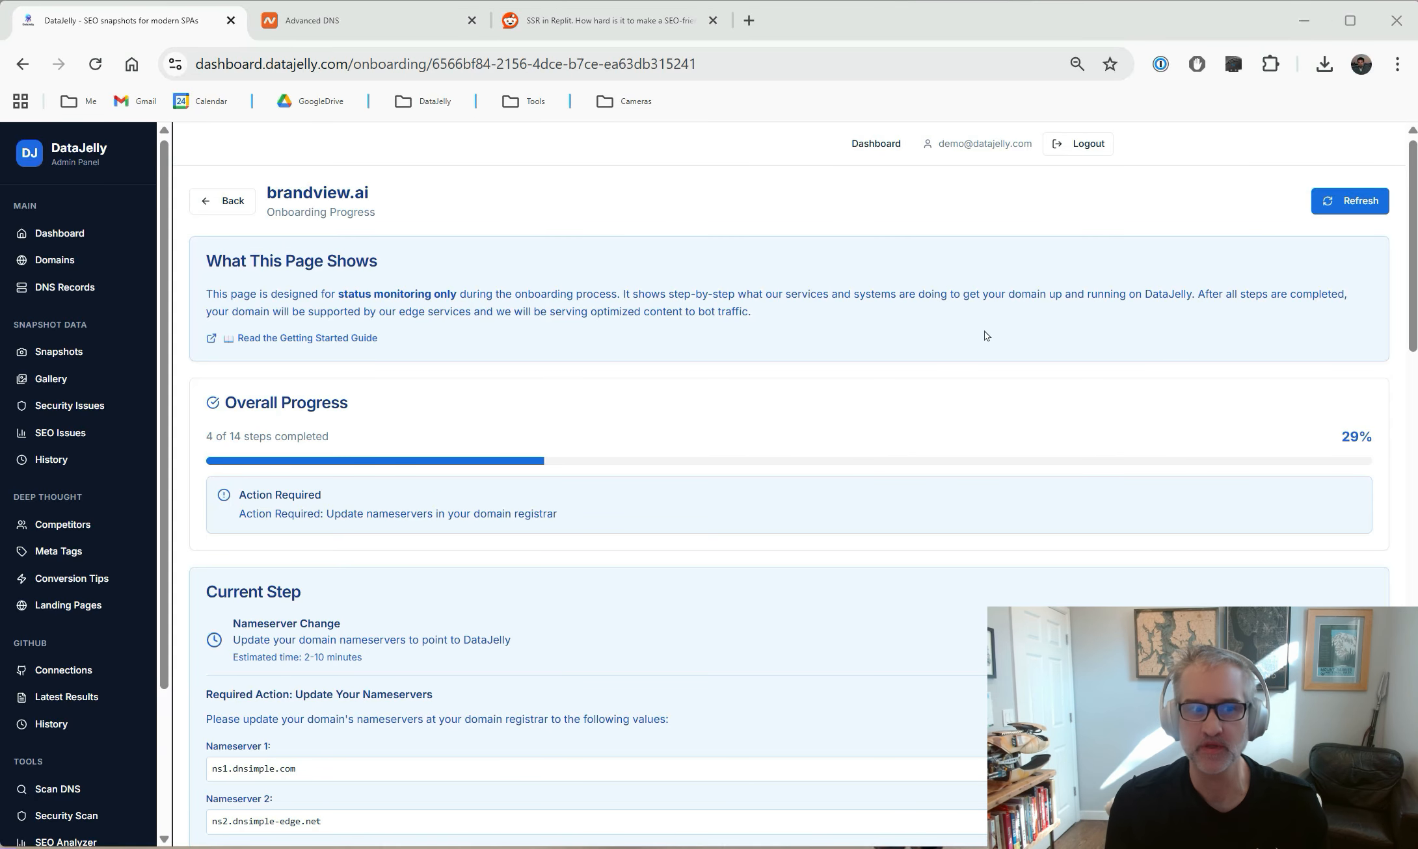
scroll(888, 352, "down", 3)
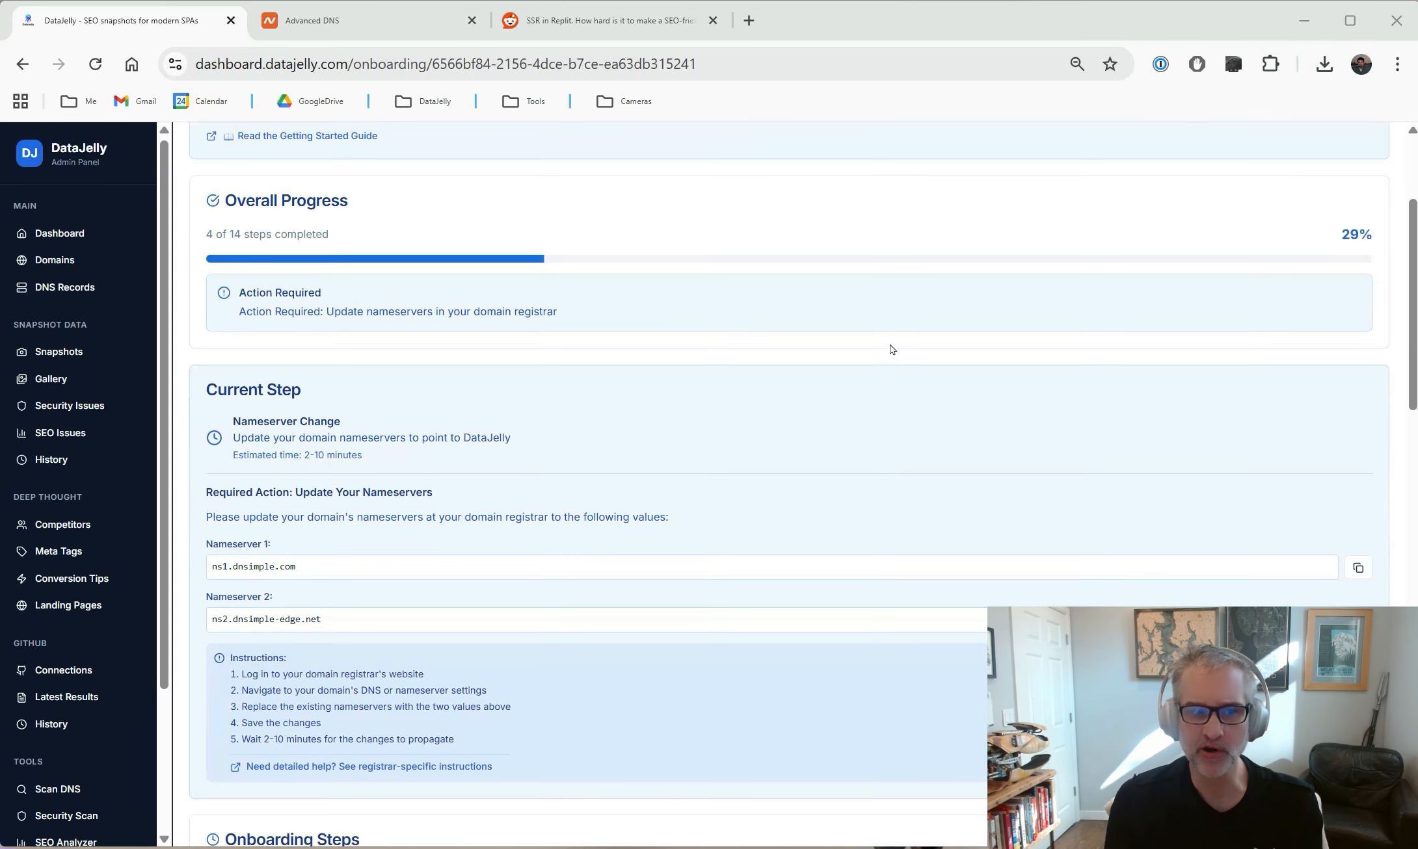
scroll(891, 348, "down", 1)
scroll(891, 347, "down", 8)
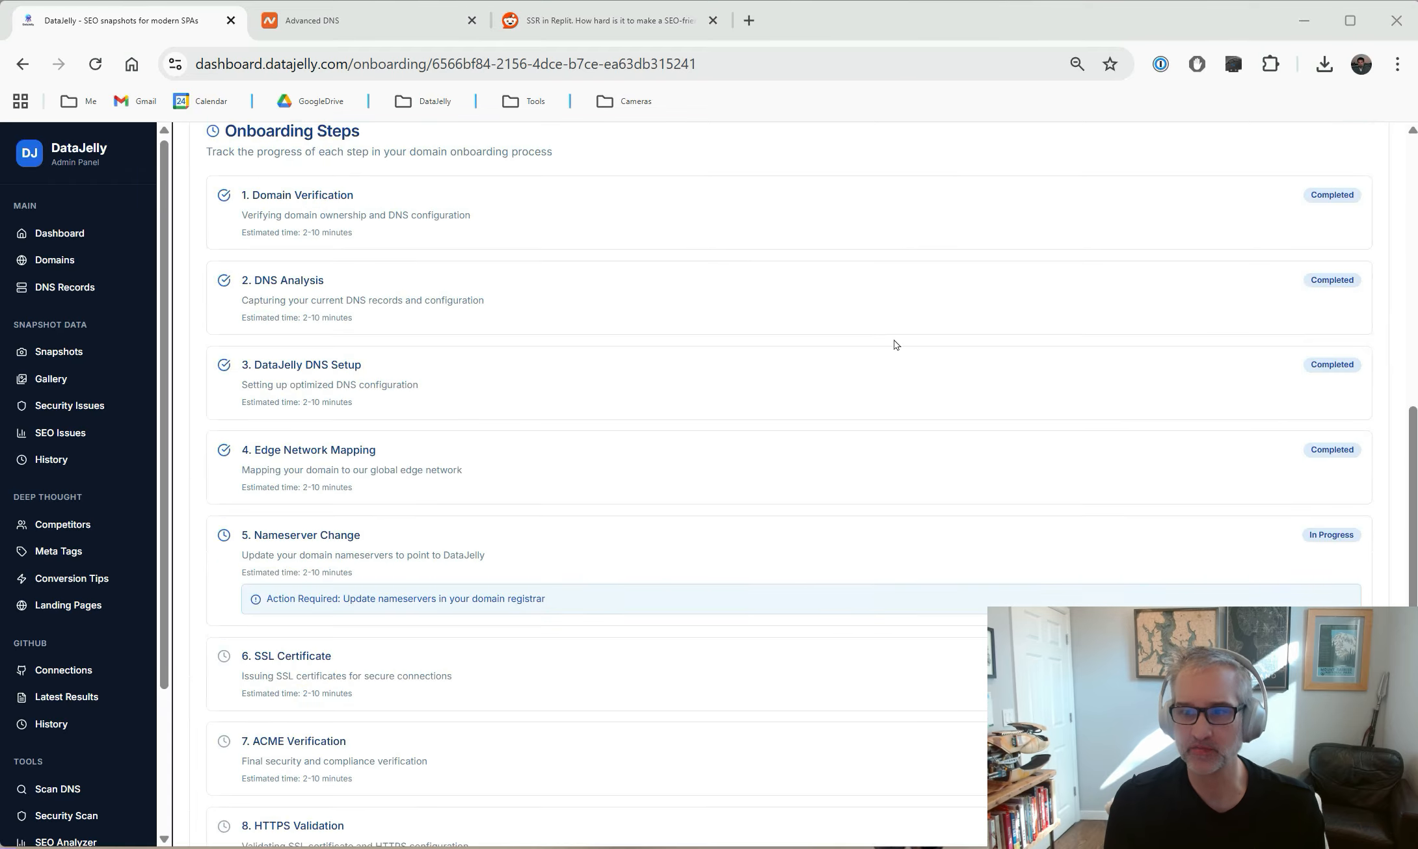
scroll(893, 349, "up", 3)
scroll(891, 348, "down", 1)
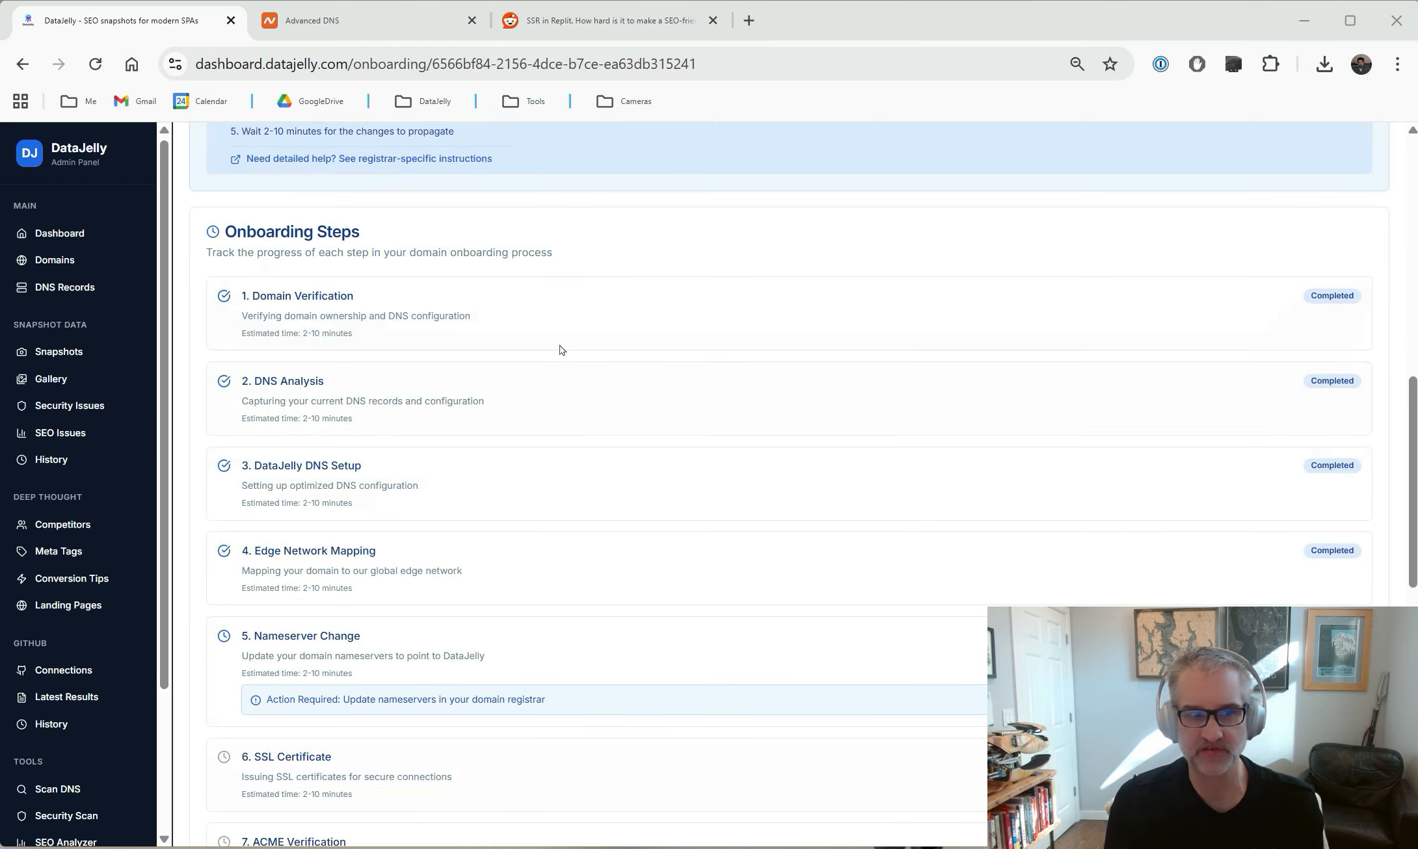
left_click_drag(614, 355, 246, 282)
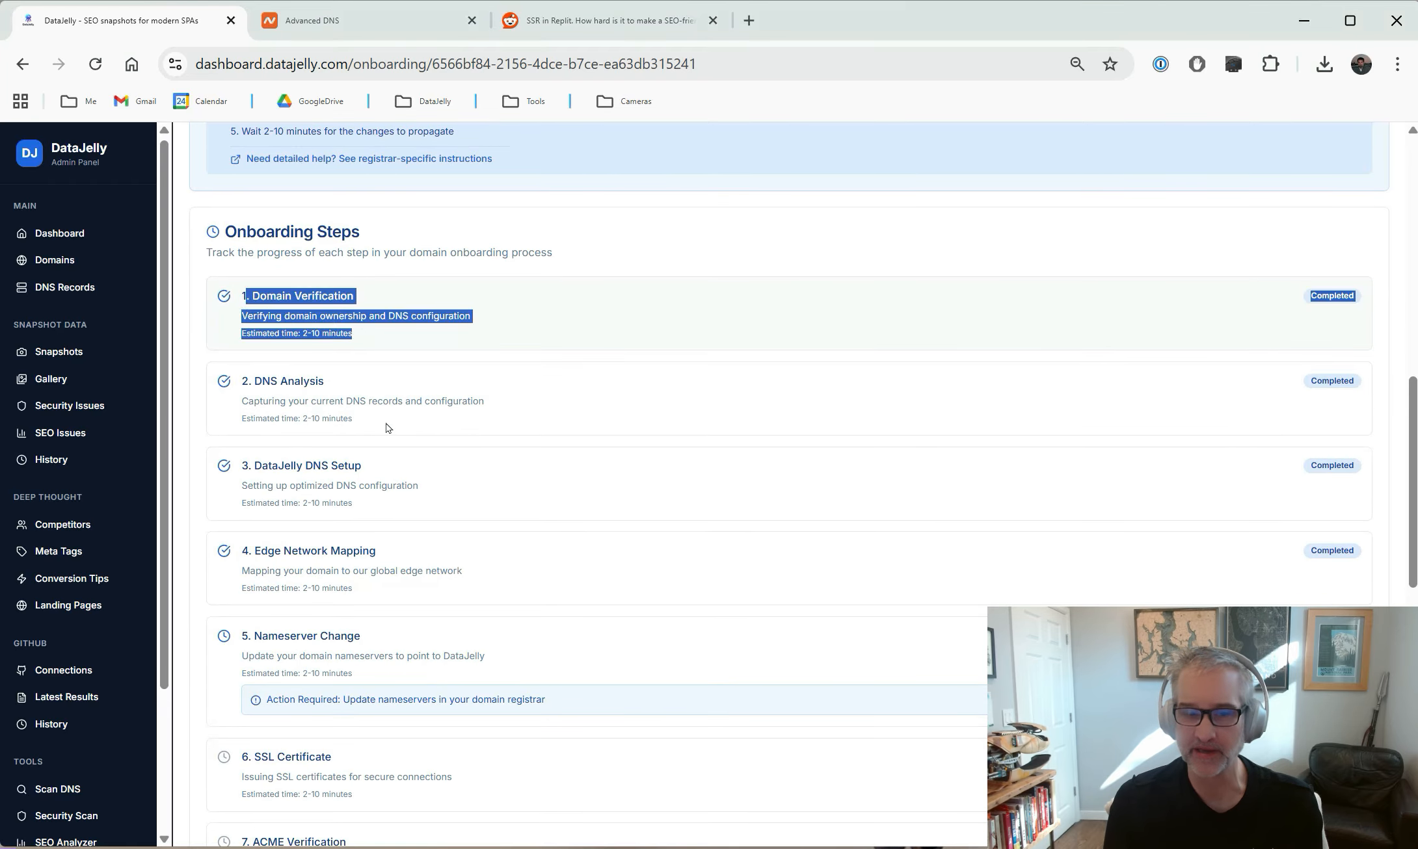
left_click(451, 429)
left_click_drag(450, 430, 256, 375)
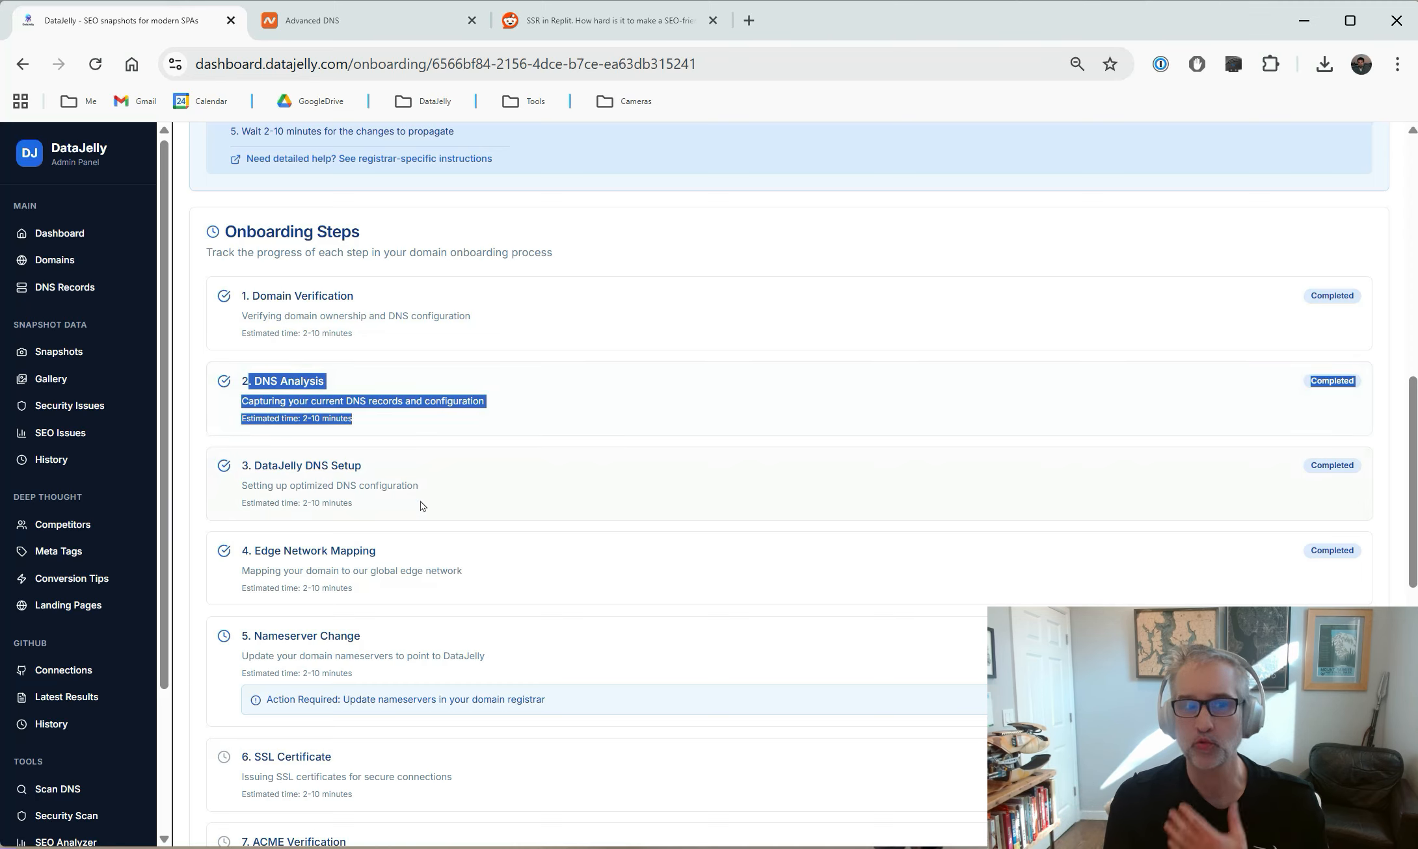
left_click_drag(426, 504, 254, 468)
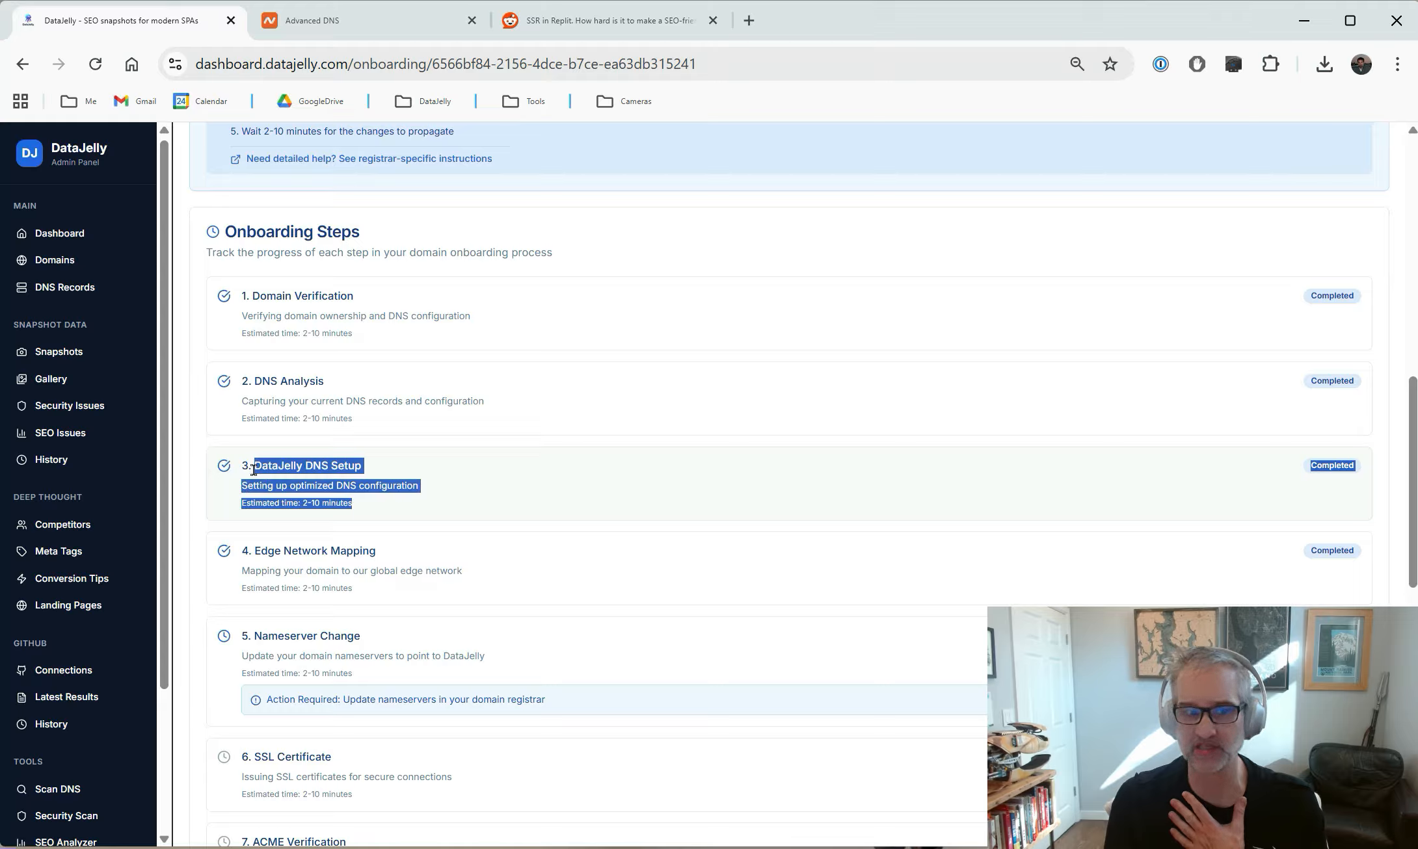
left_click_drag(405, 611, 242, 554)
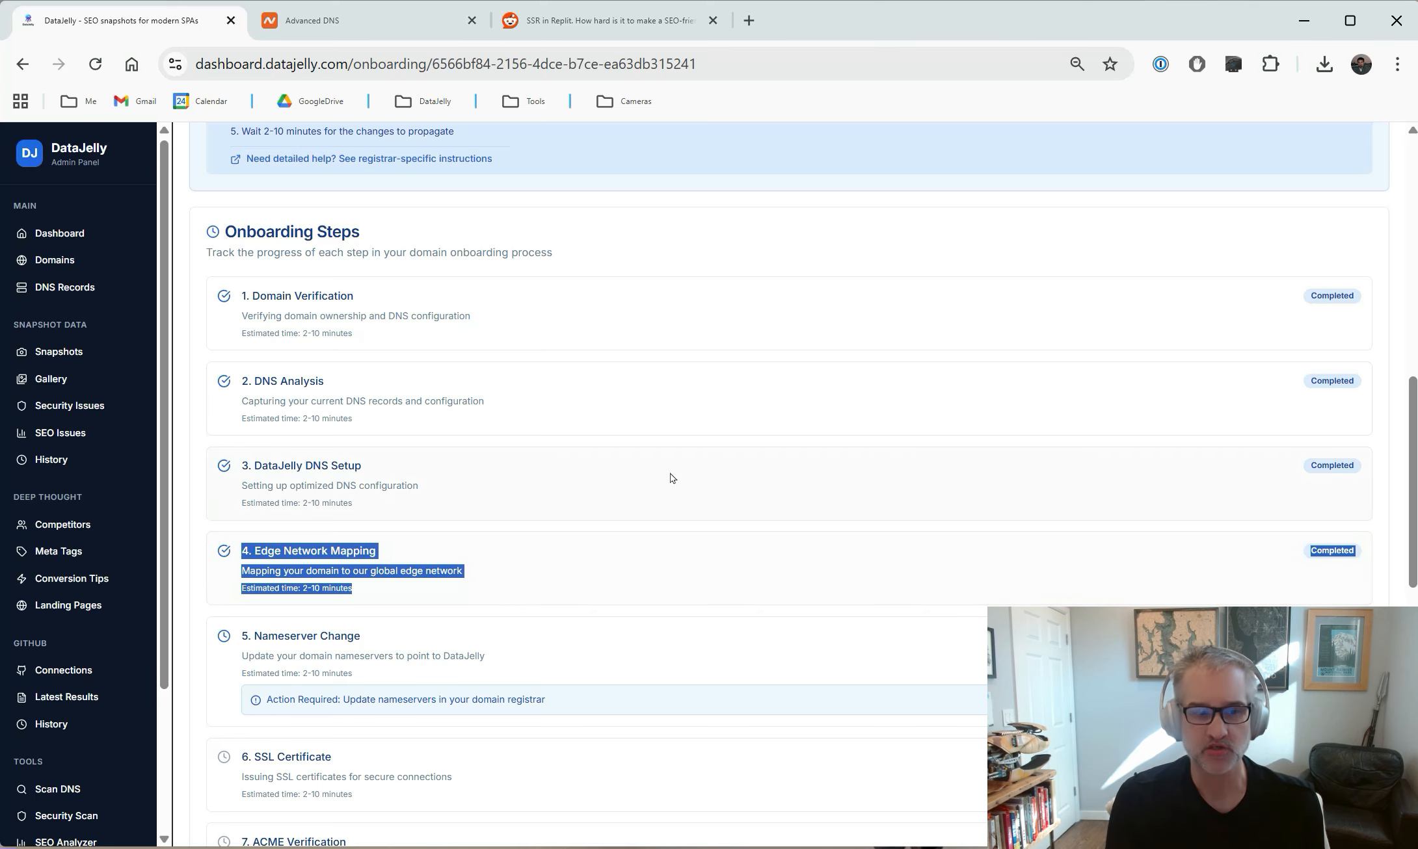
scroll(668, 481, "up", 8)
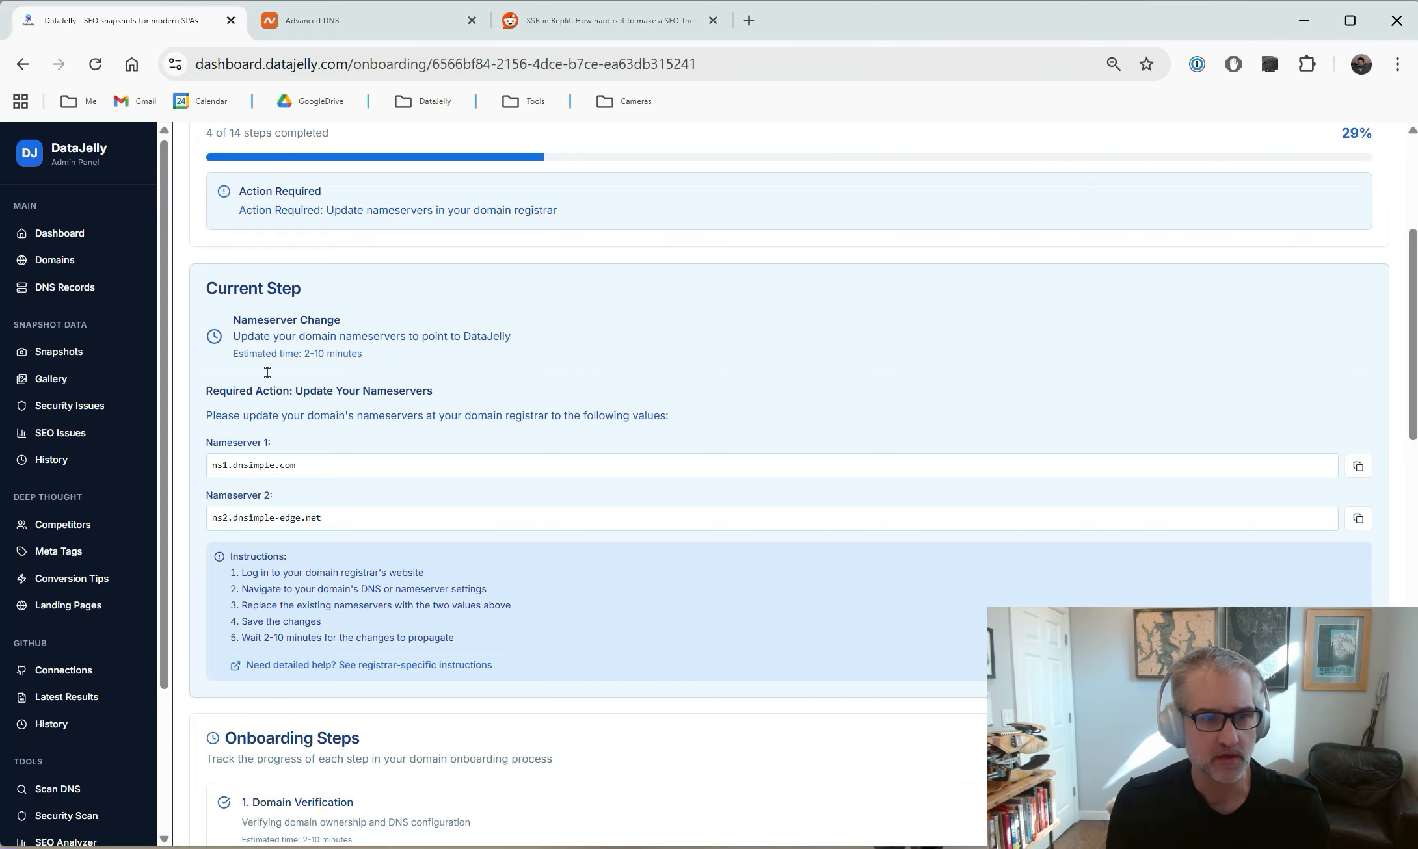
Switch to Namecheap, open brandview.ai's main domain settings and set its nameservers to Custom DNS.
key("ctrl+Tab")
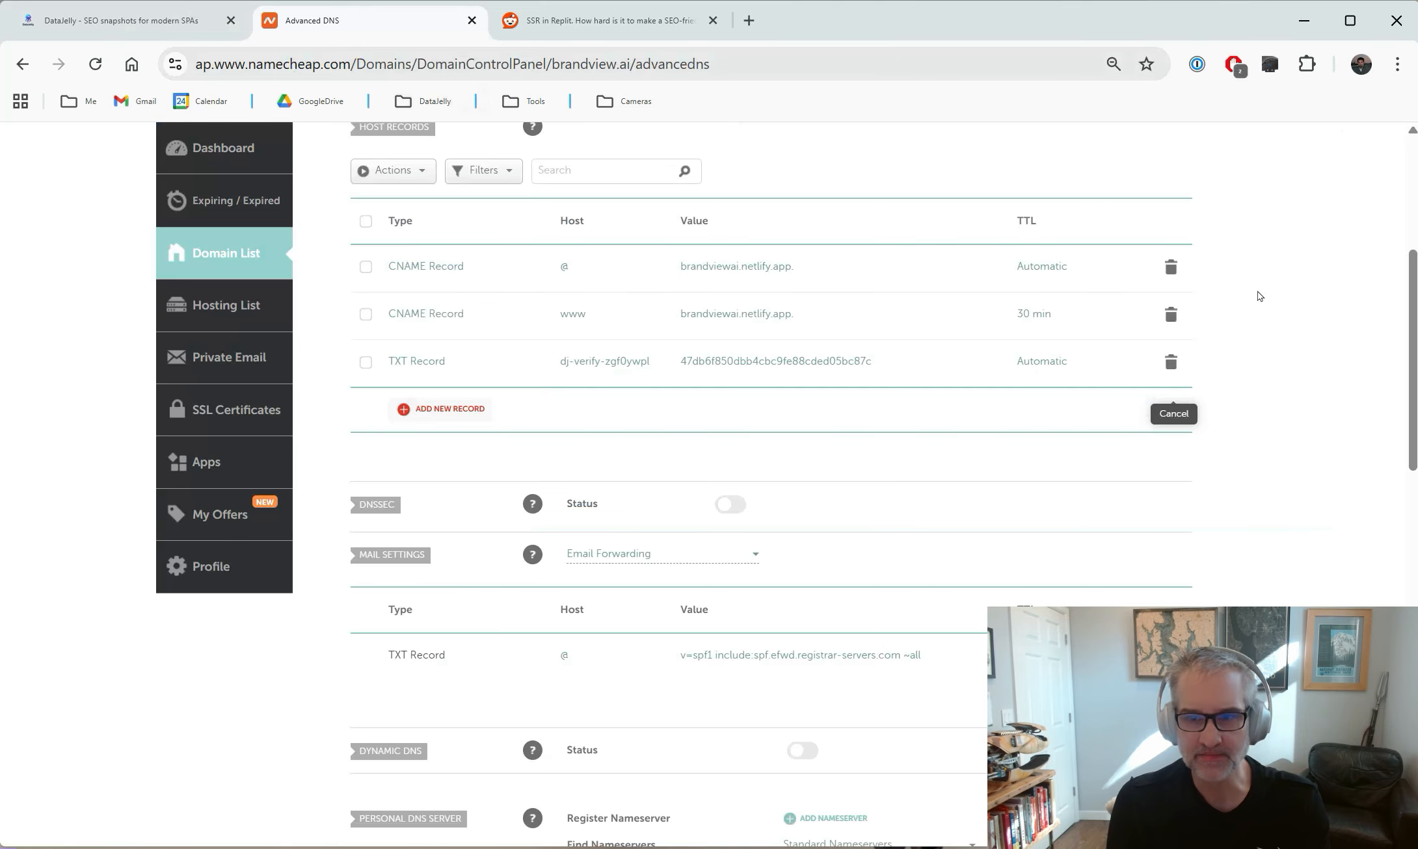
scroll(1208, 442, "up", 2)
scroll(641, 196, "down", 1)
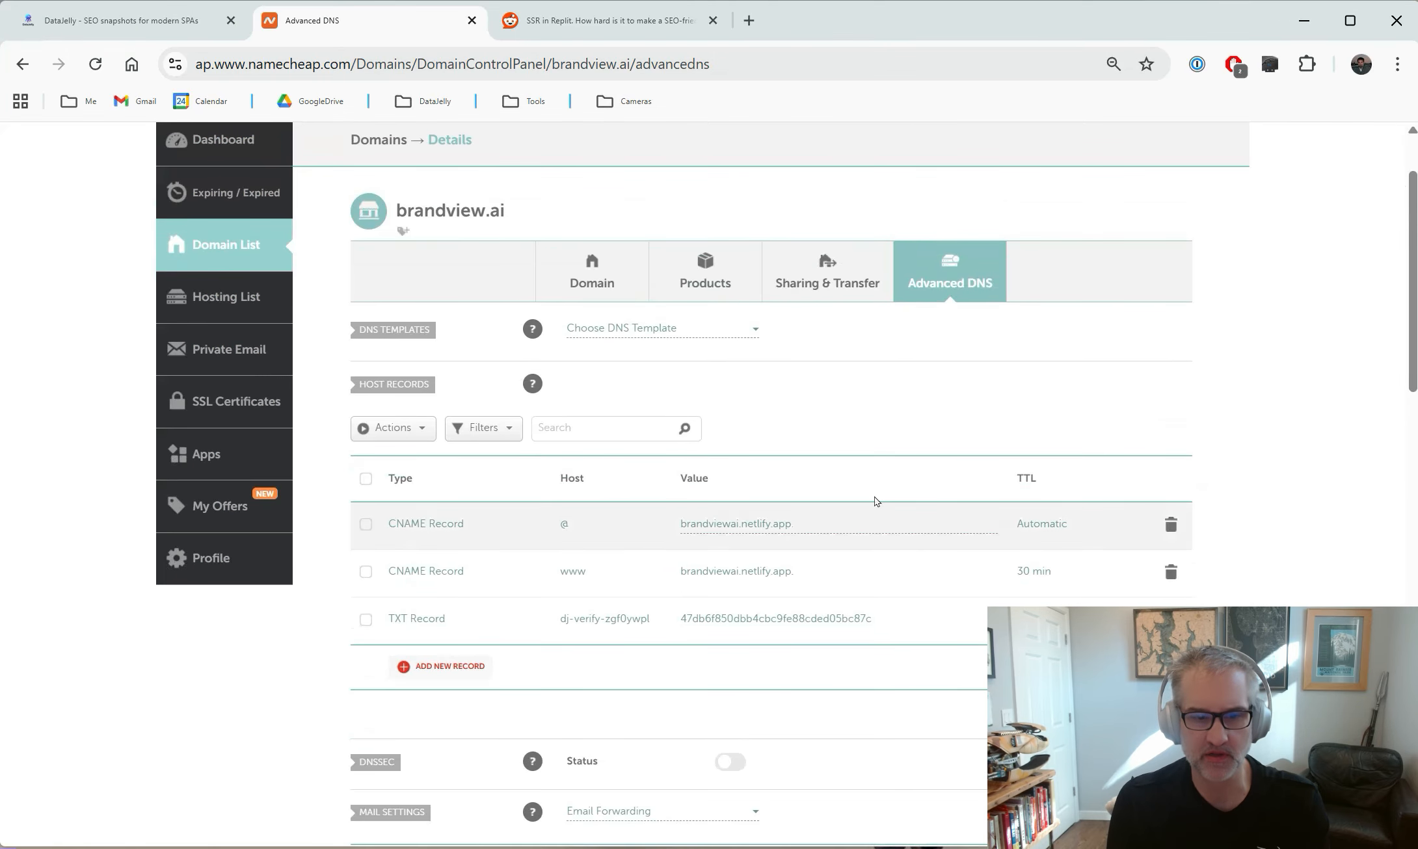
scroll(709, 667, "down", 2)
scroll(709, 377, "up", 2)
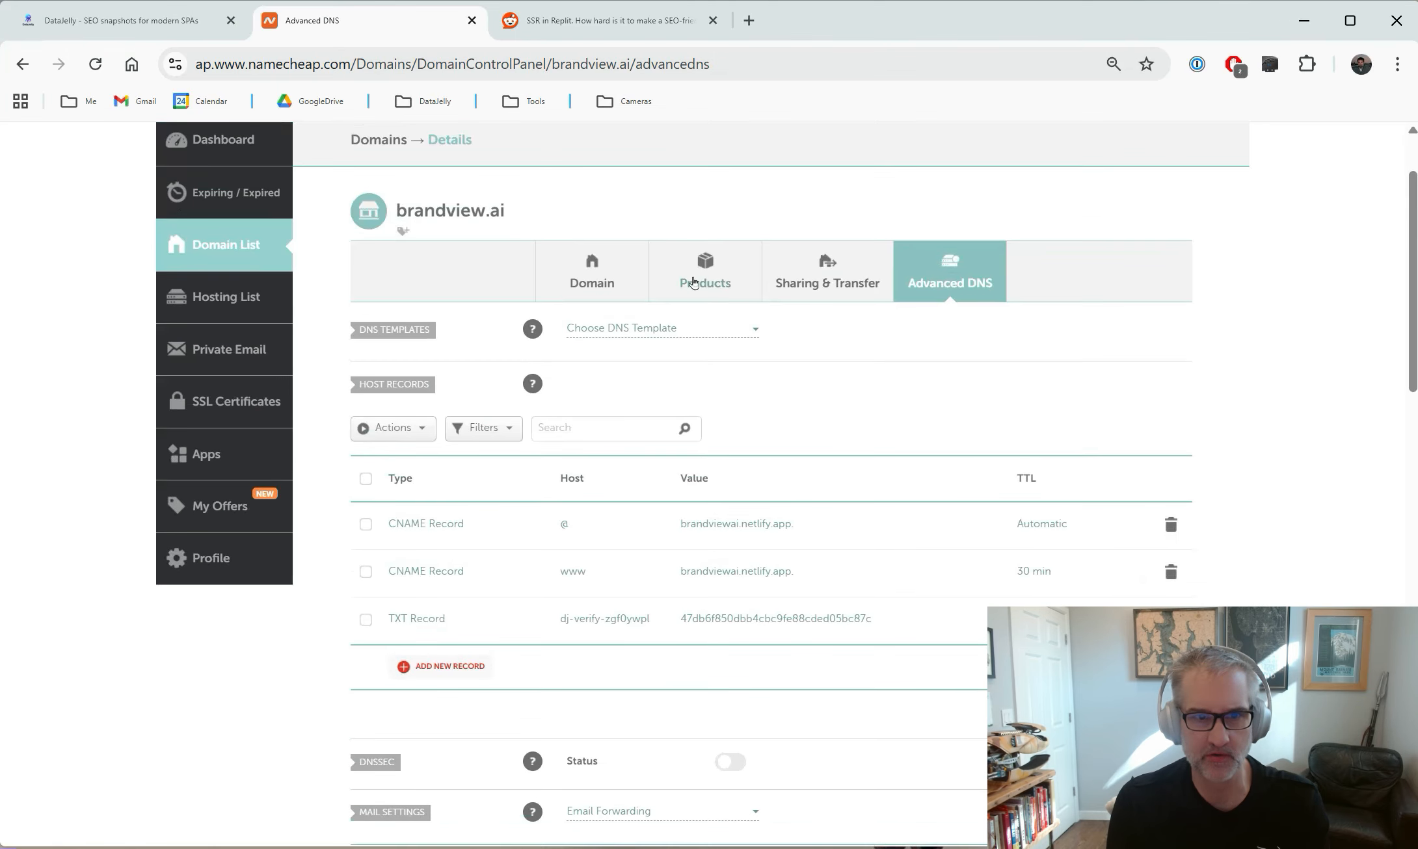
left_click(598, 278)
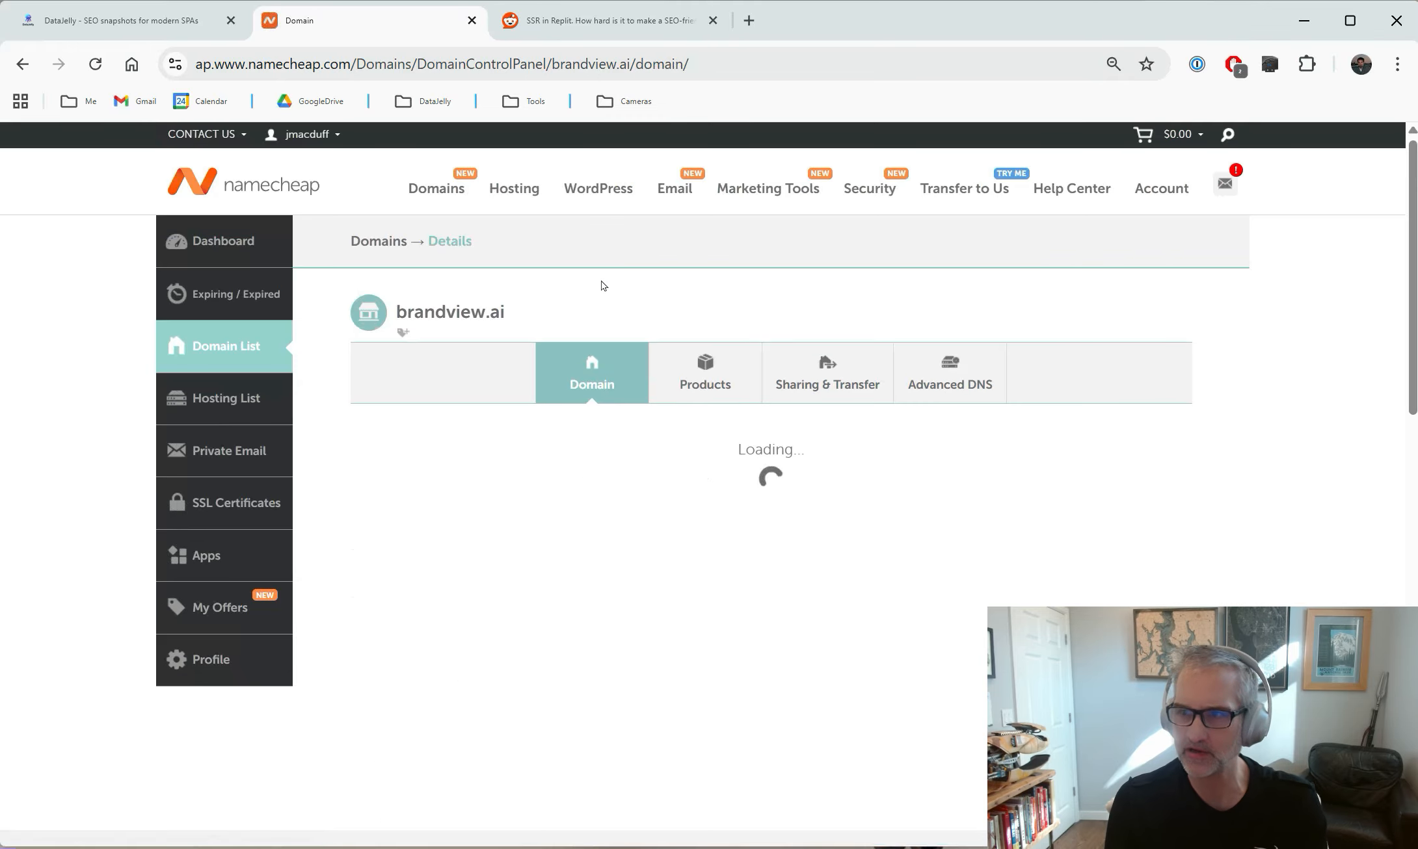
scroll(875, 576, "down", 2)
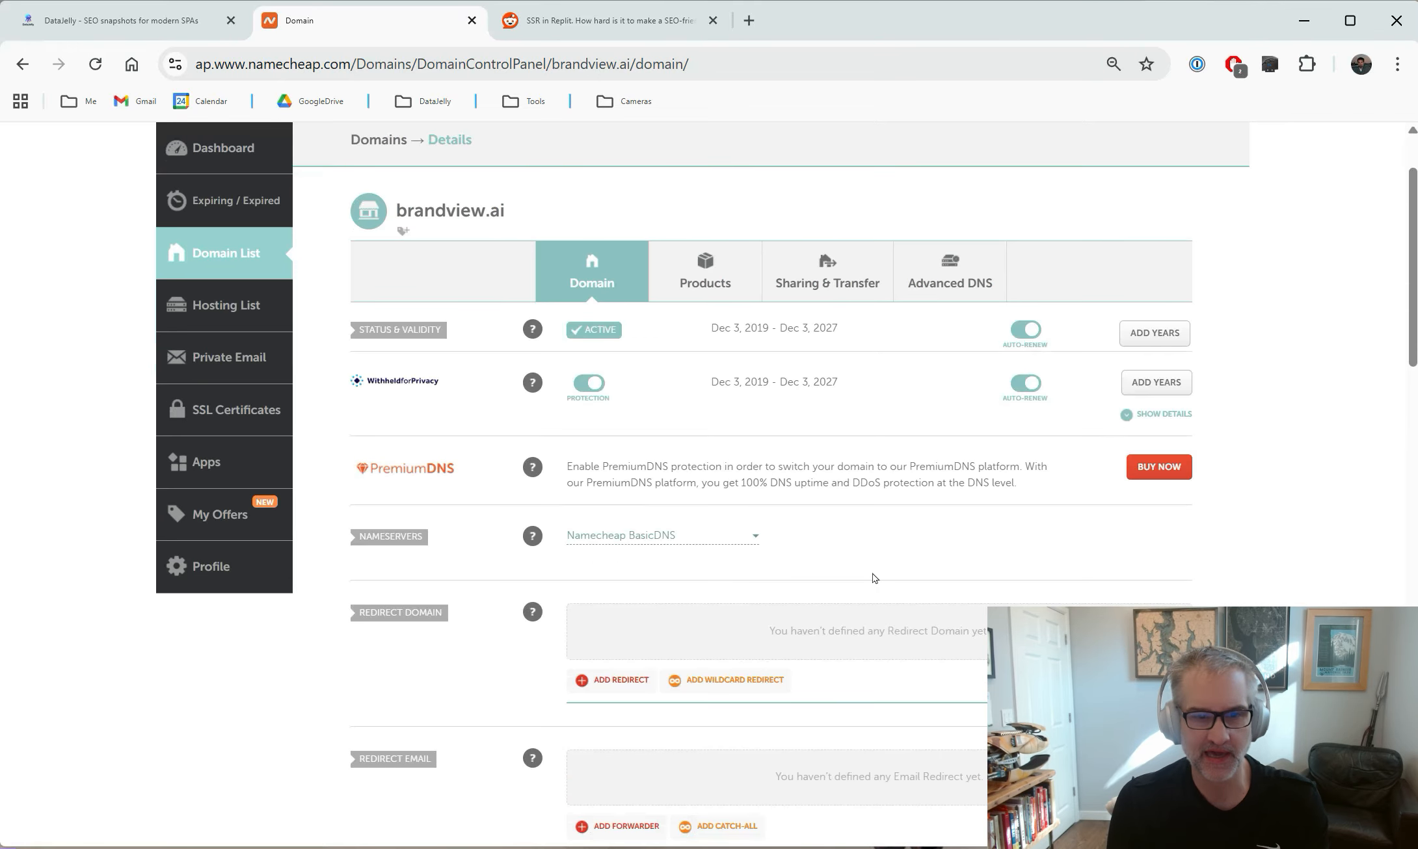
left_click(696, 541)
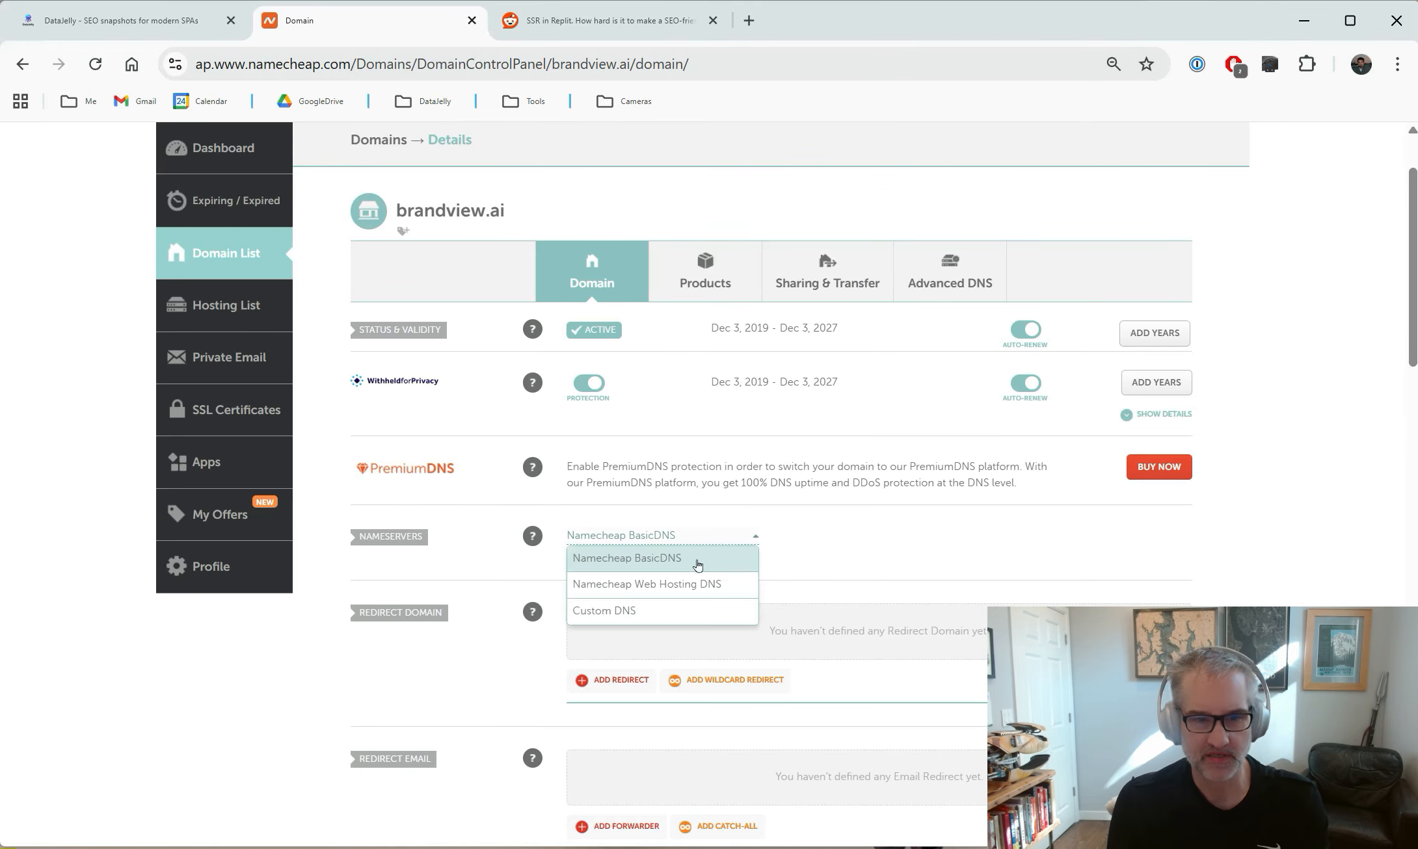
left_click(679, 610)
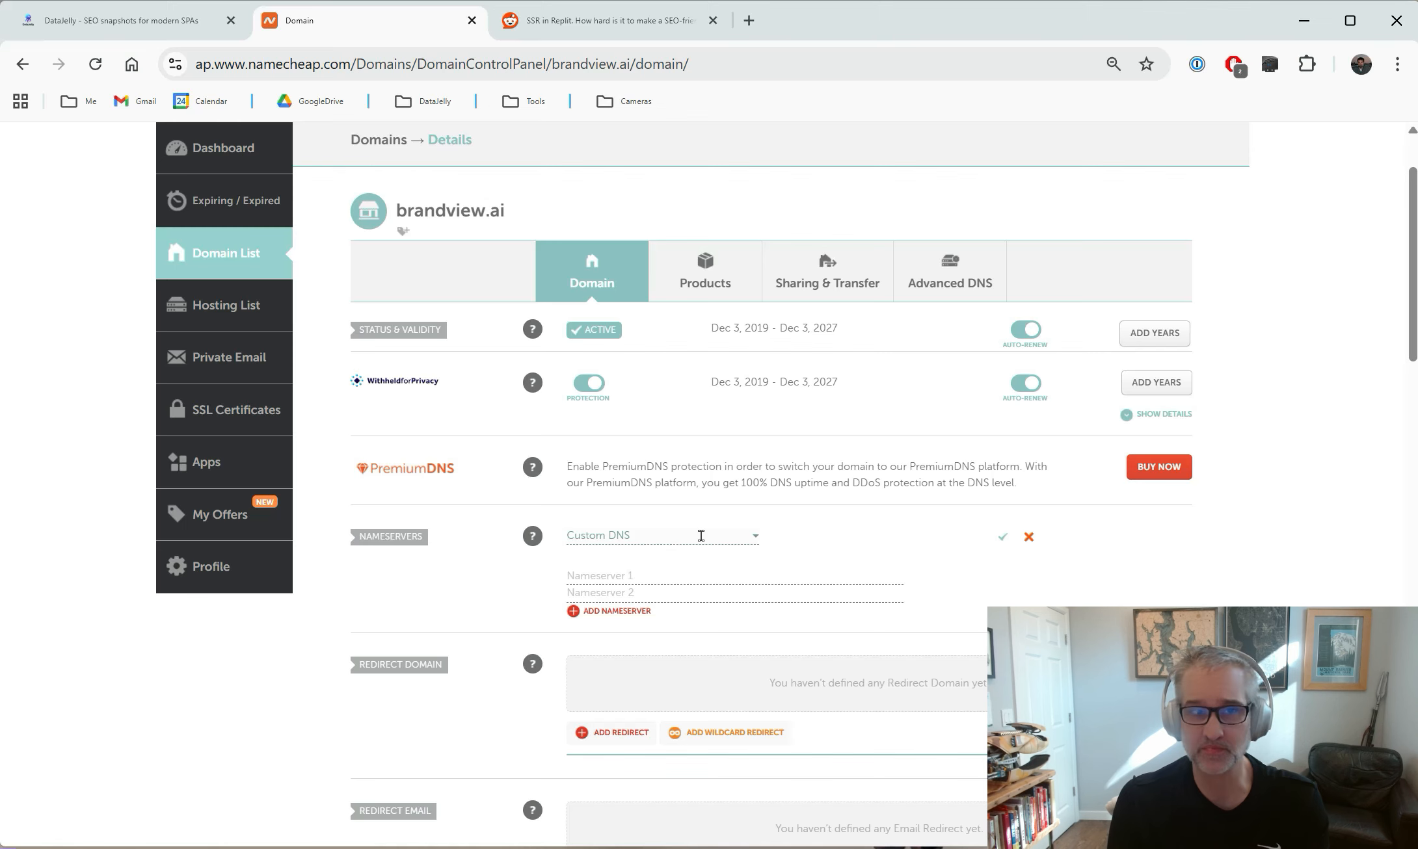
Copy the Nameserver 1 value from DataJelly and enter ns1.dnsimple.com as brandview.ai's first custom nameserver in Namecheap.
left_click(64, 26)
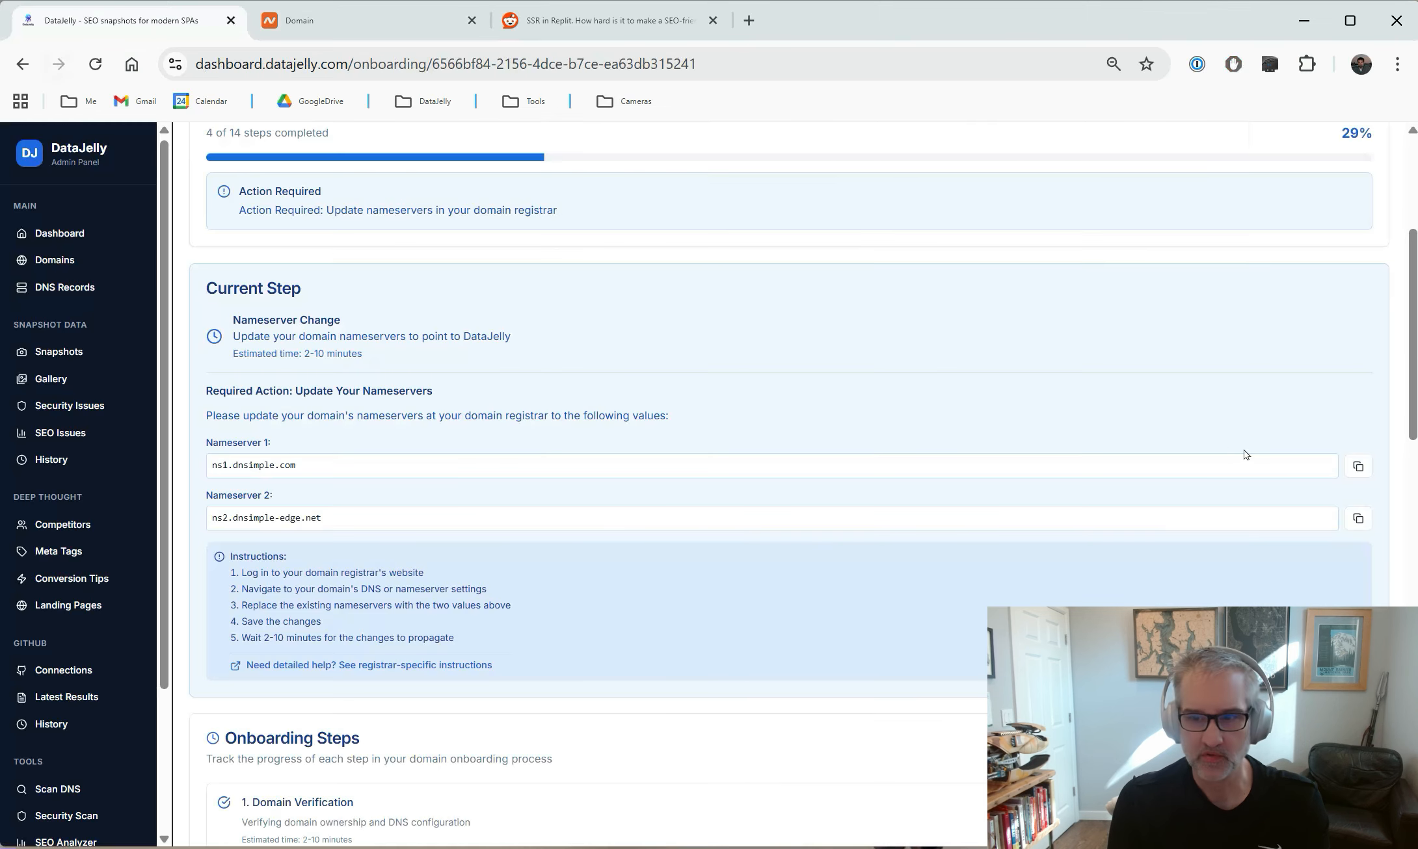
left_click(1358, 467)
left_click(318, 25)
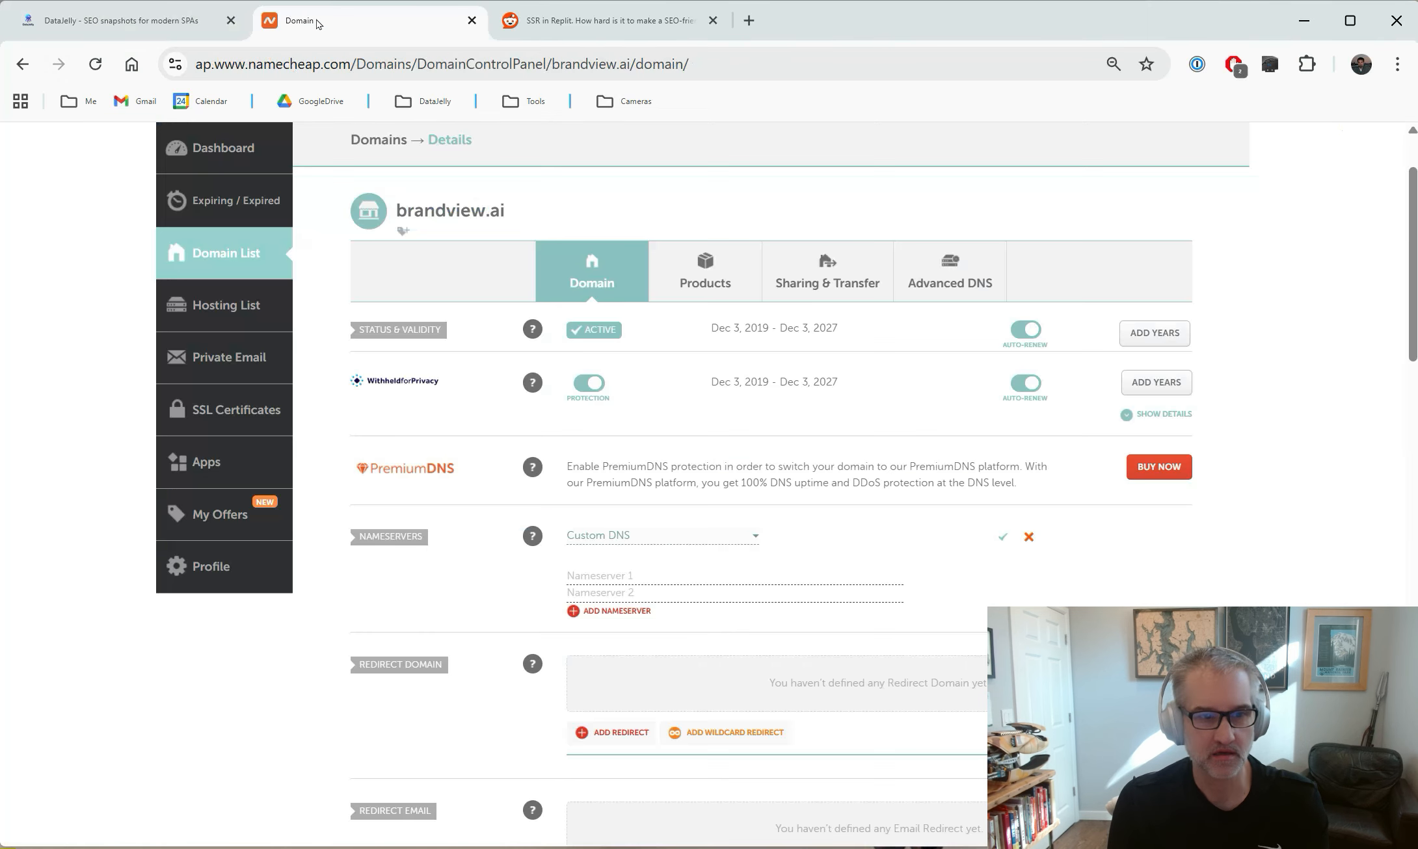
left_click(677, 576)
key("ctrl+v")
Copy the Nameserver 2 value from DataJelly, enter ns2.dnsimple-edge.net as the second nameserver in Namecheap, save and read the notice.
left_click(90, 26)
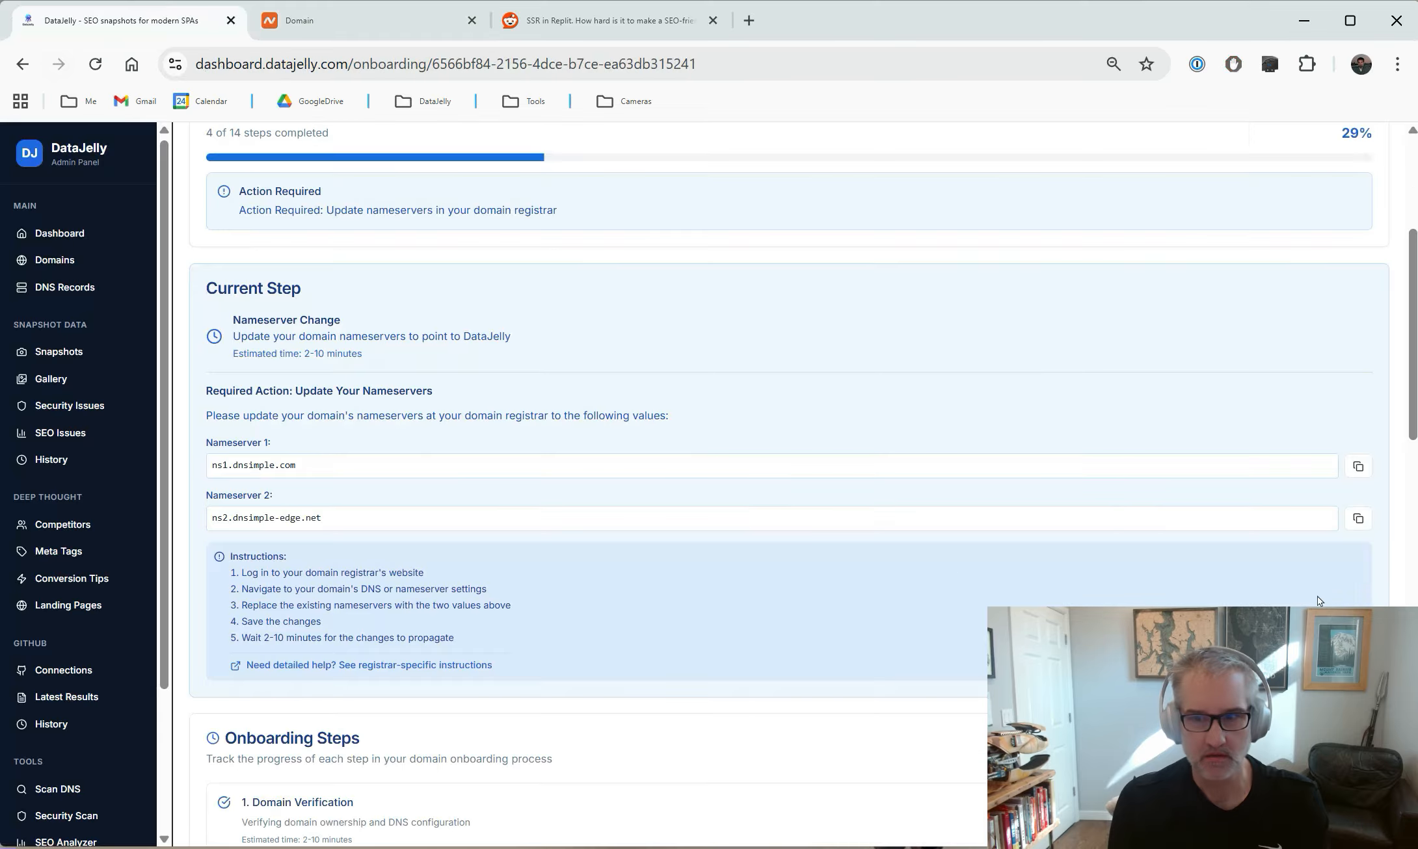
left_click(1358, 519)
left_click(291, 33)
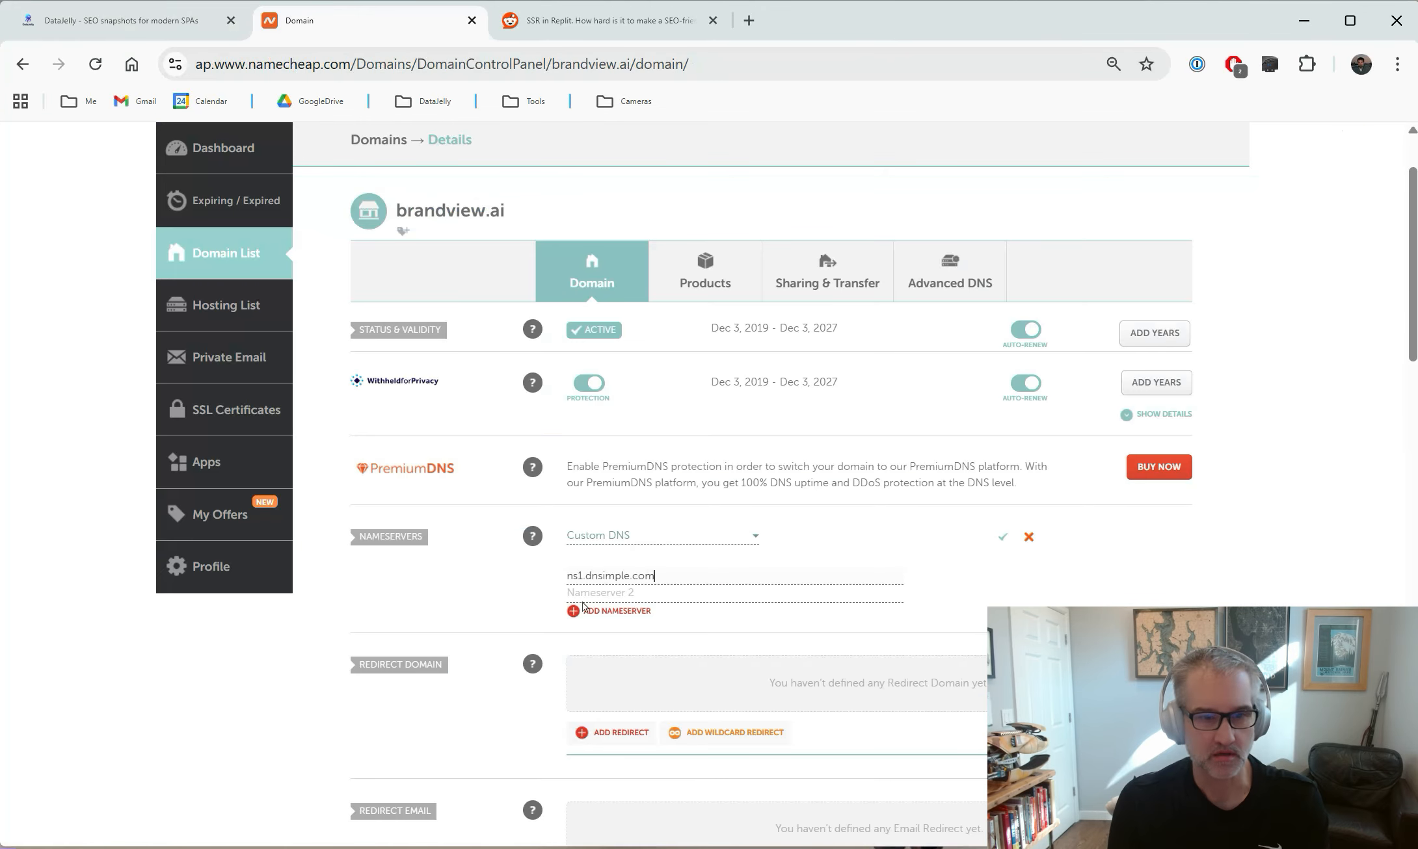
left_click(671, 593)
key("ctrl+v")
left_click(1003, 537)
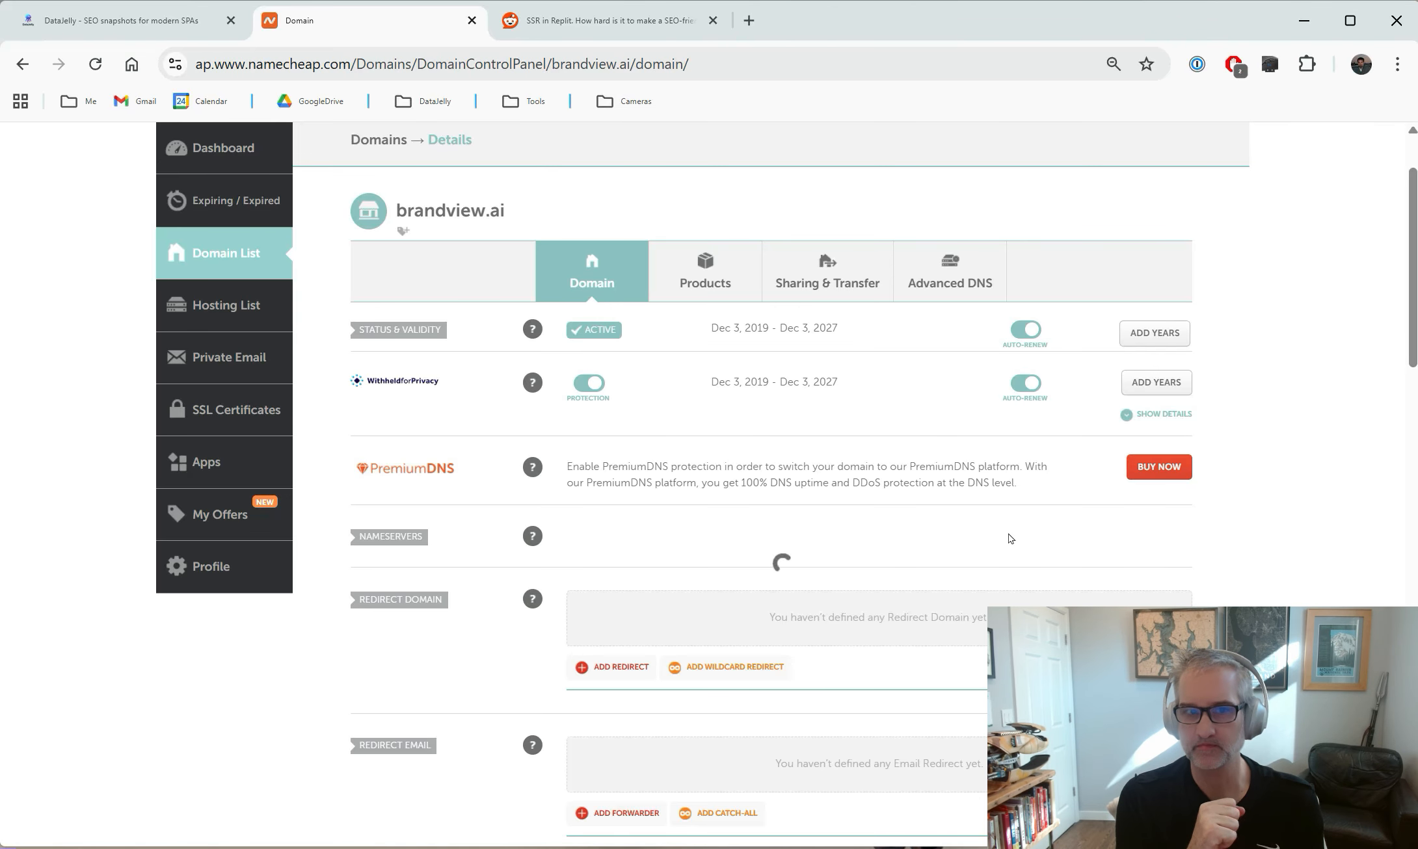
scroll(1086, 502, "up", 1)
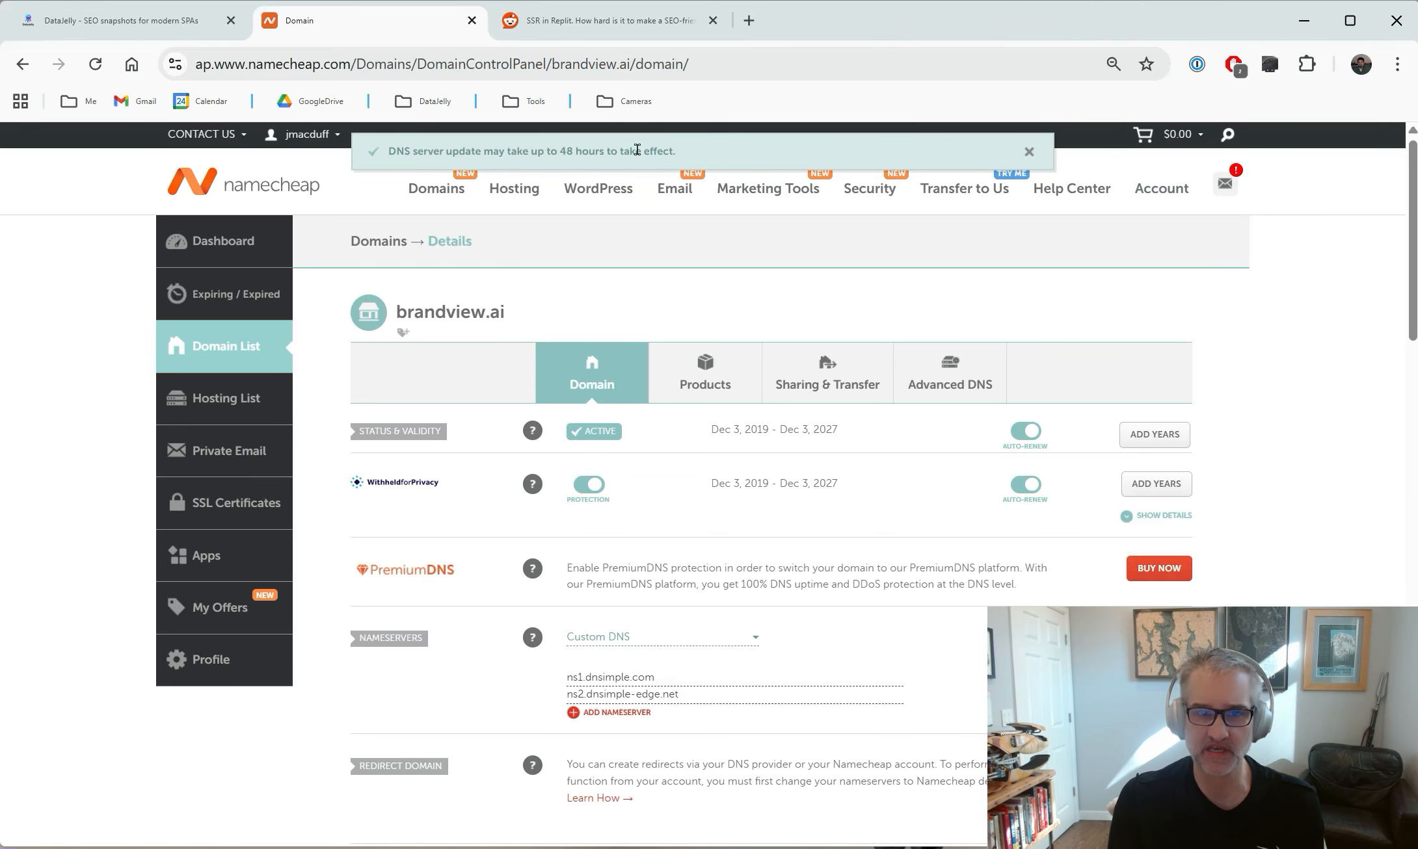
left_click_drag(677, 153, 381, 160)
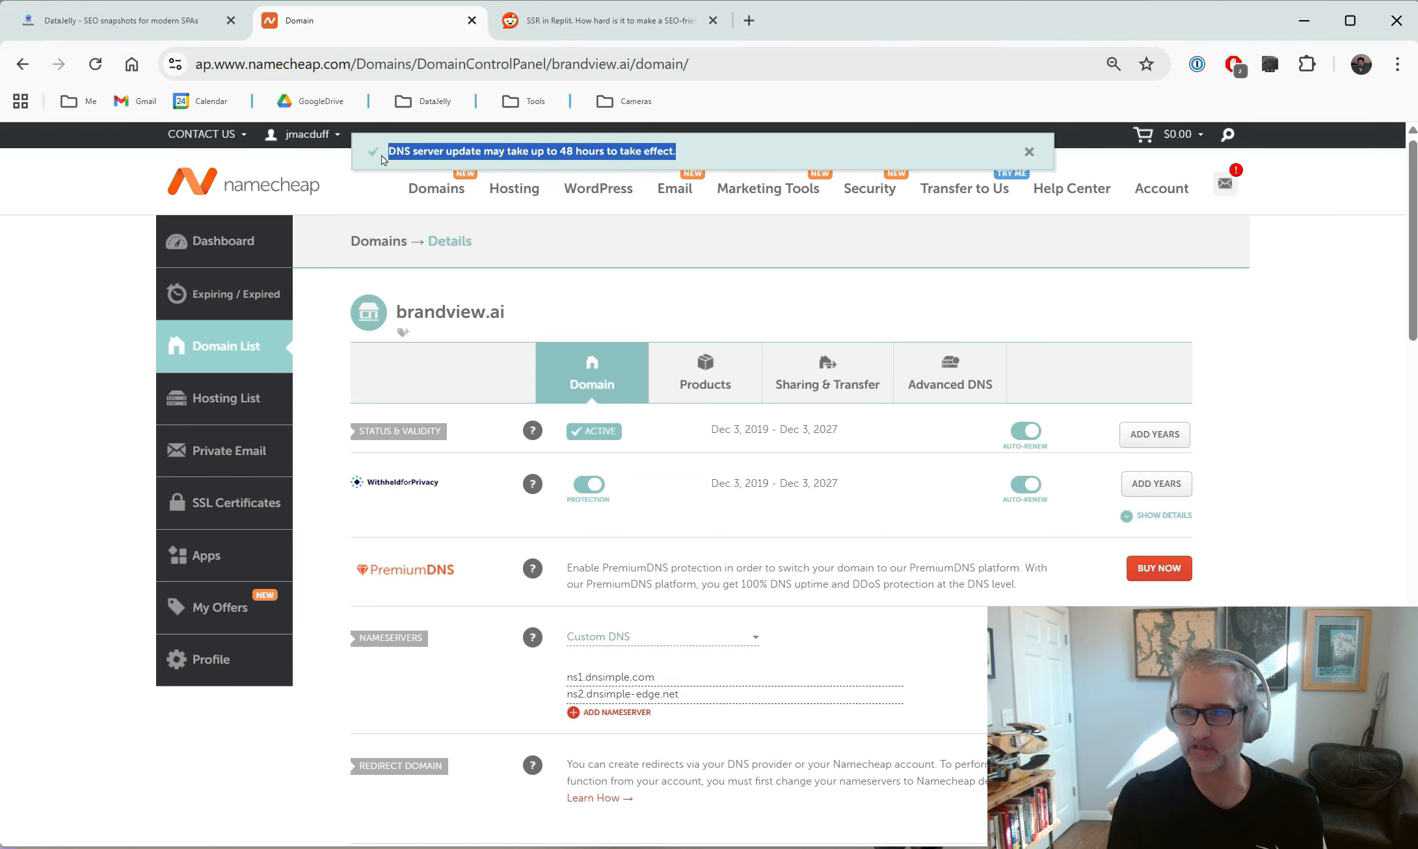
left_click(782, 156)
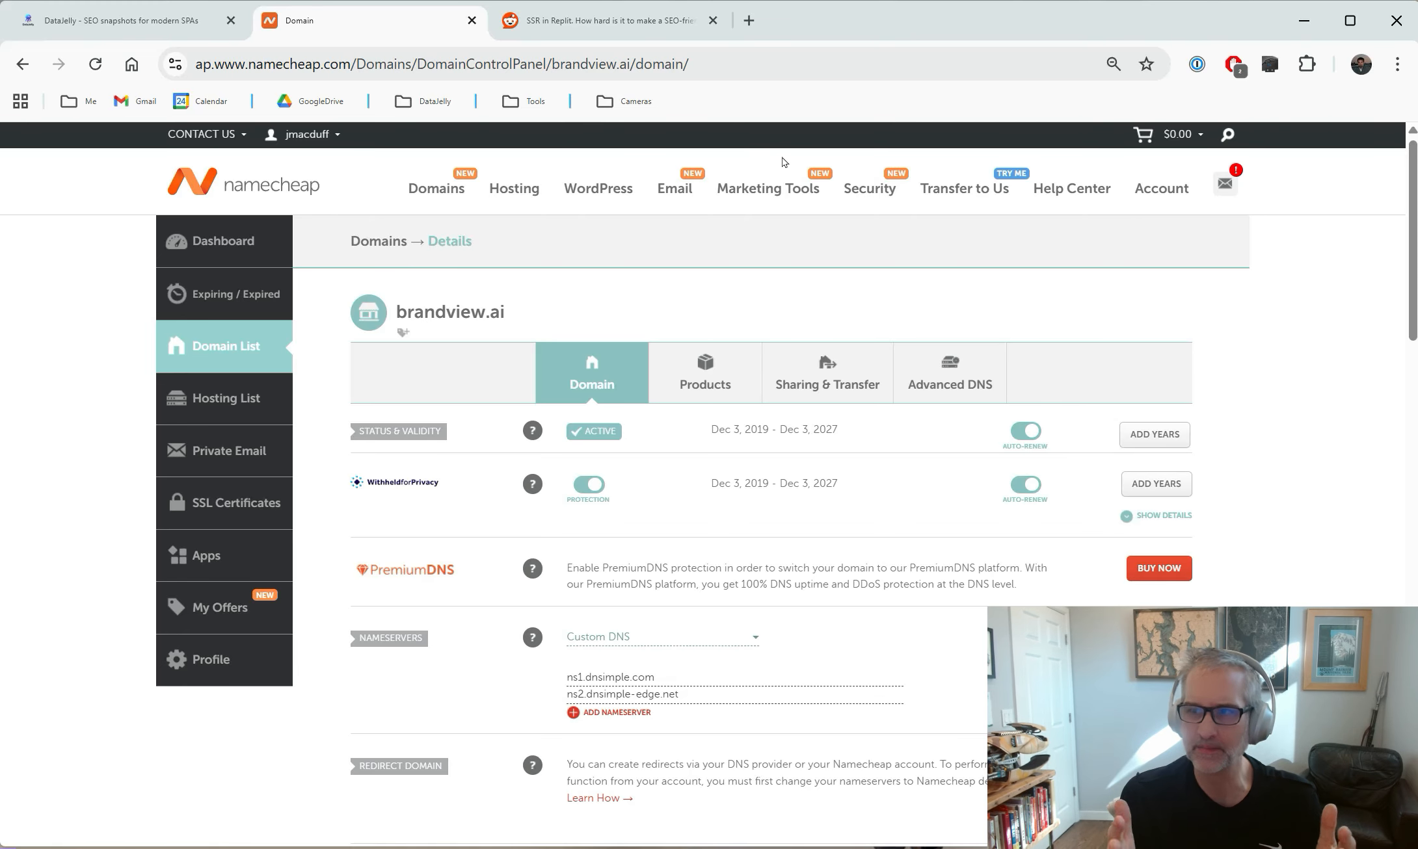
Return to DataJelly, look through brandview.ai's remaining onboarding steps and refresh the onboarding status.
left_click(120, 23)
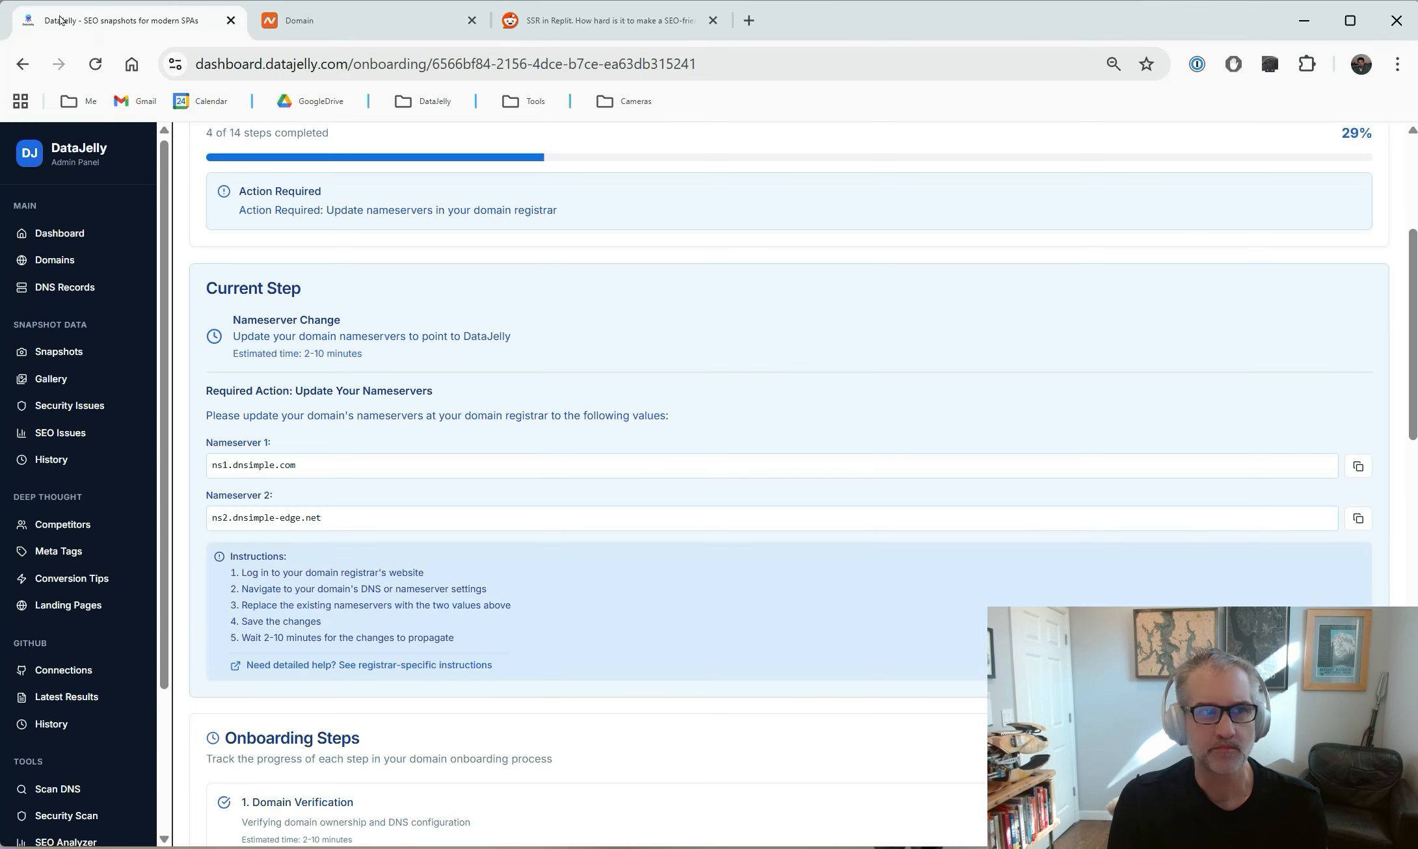
scroll(823, 391, "up", 2)
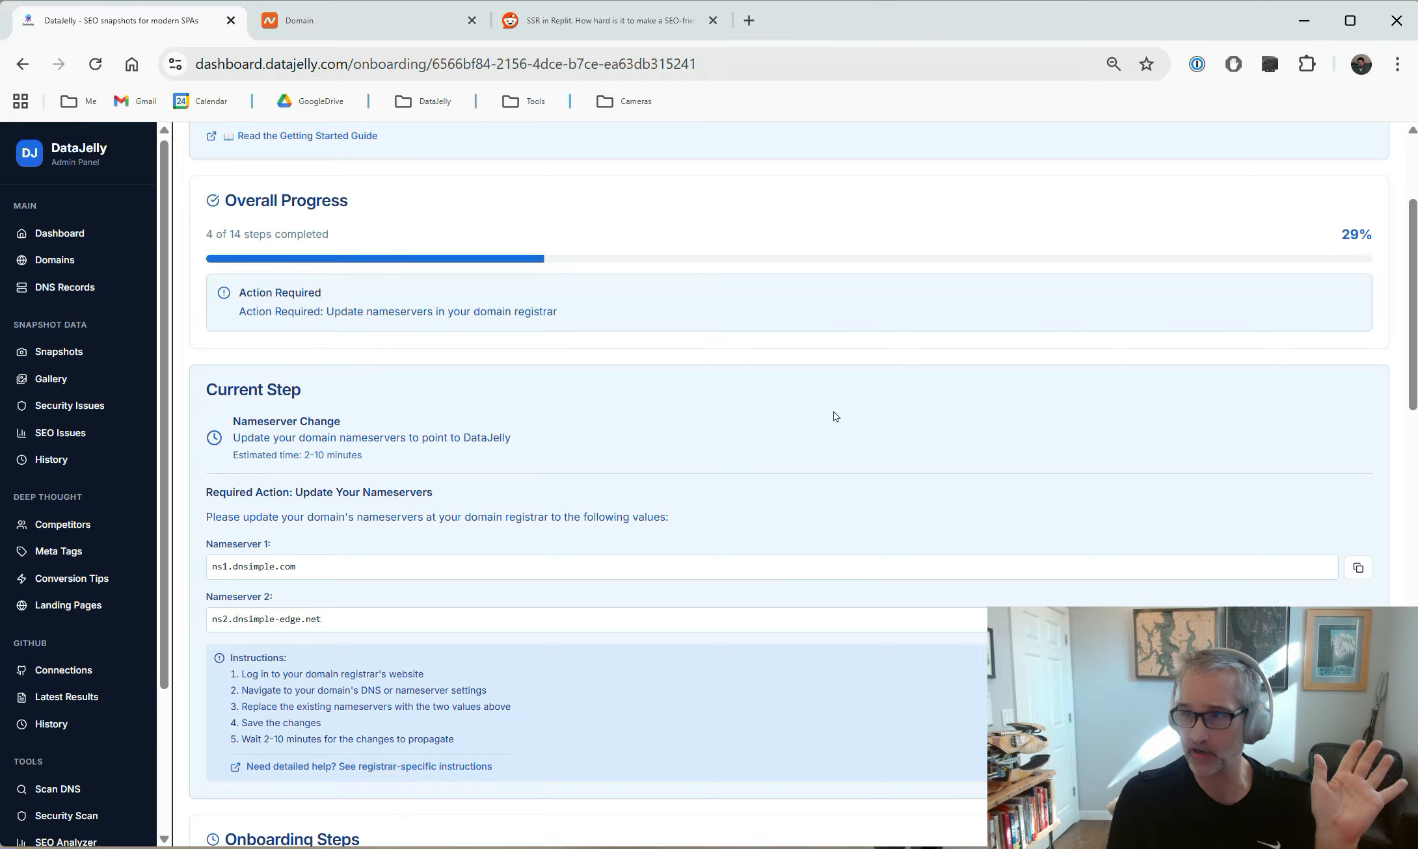
scroll(835, 426, "down", 8)
scroll(837, 434, "down", 8)
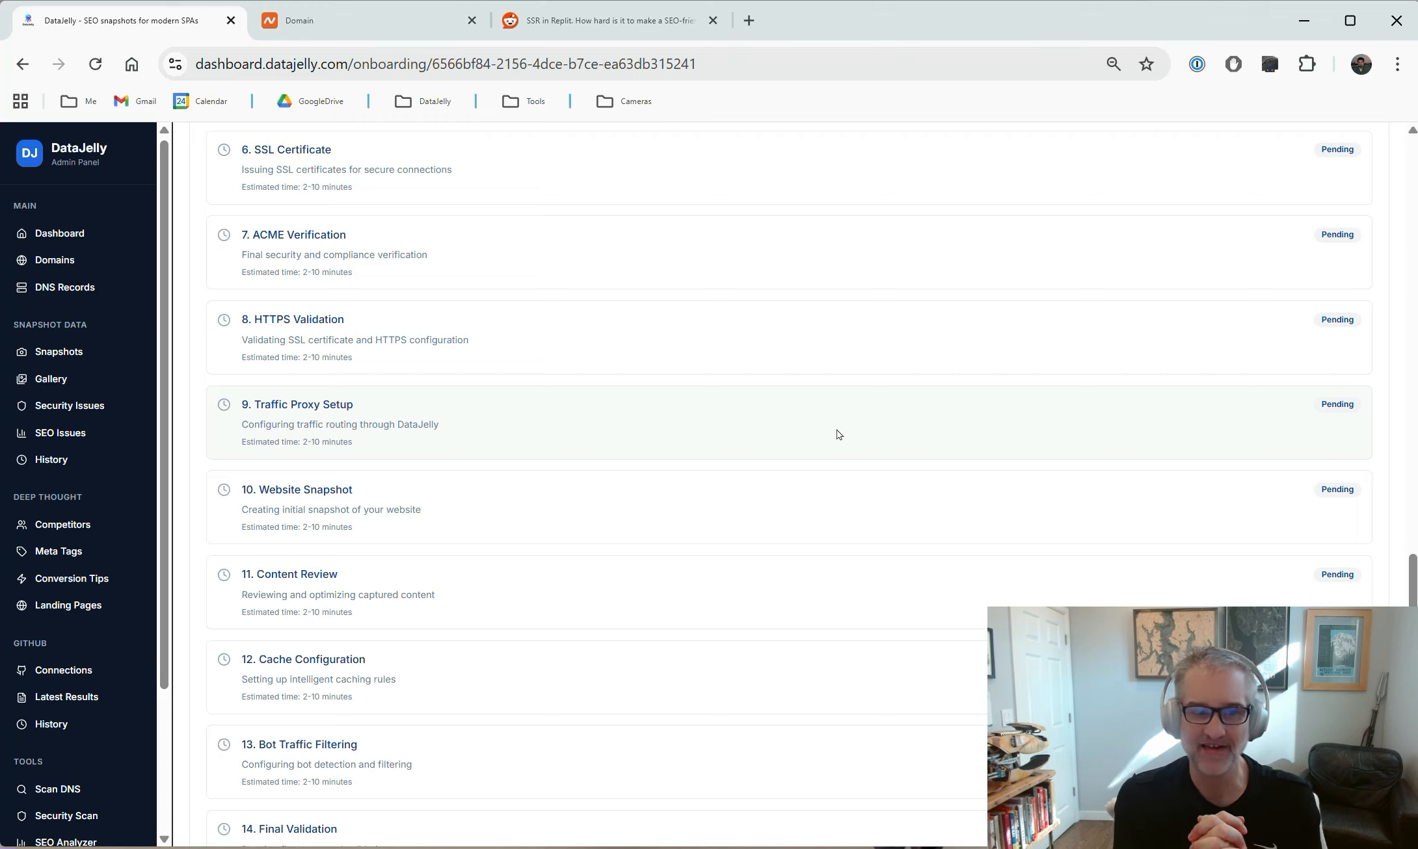
scroll(819, 348, "up", 15)
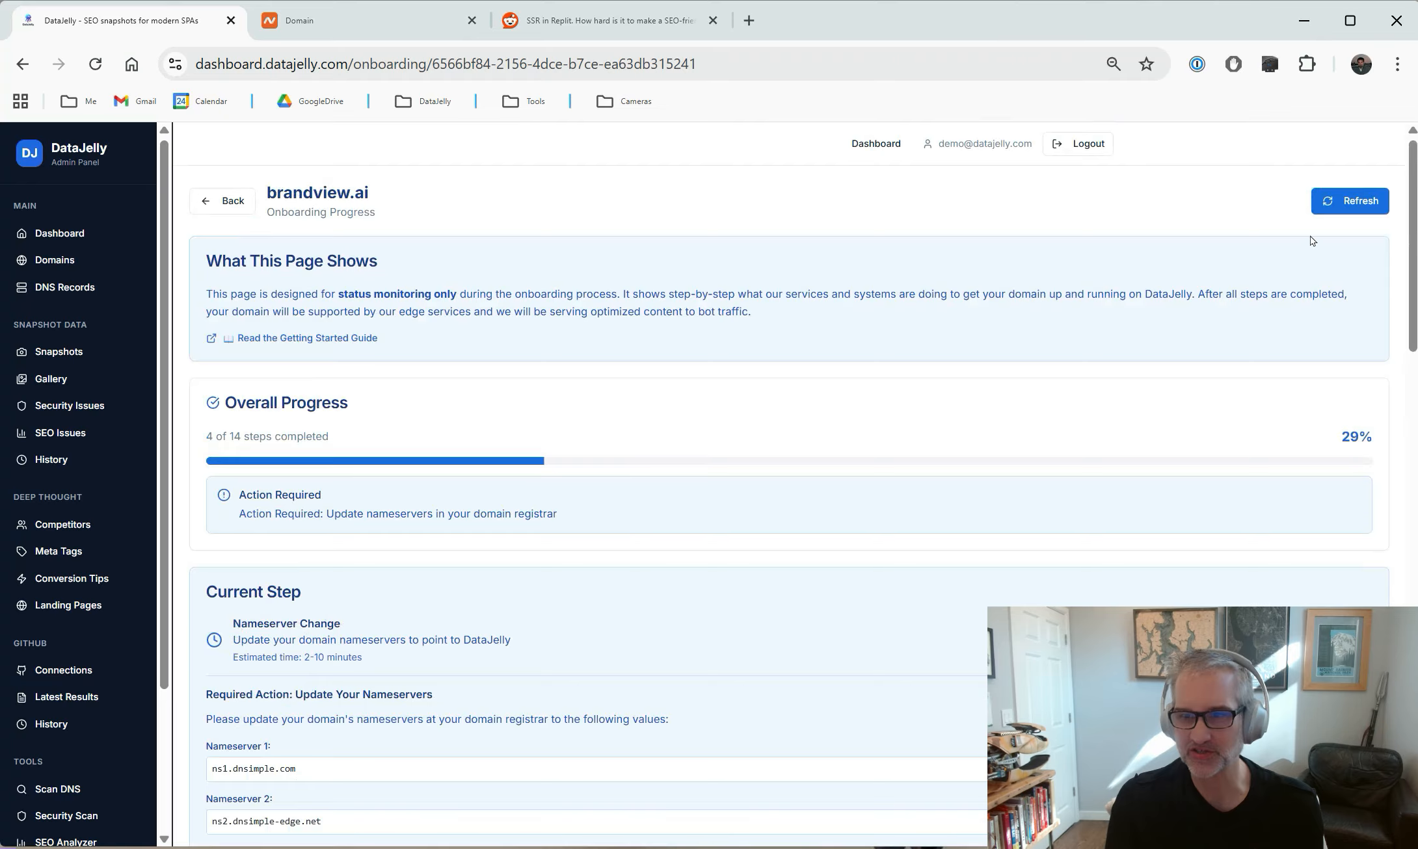
left_click(1315, 207)
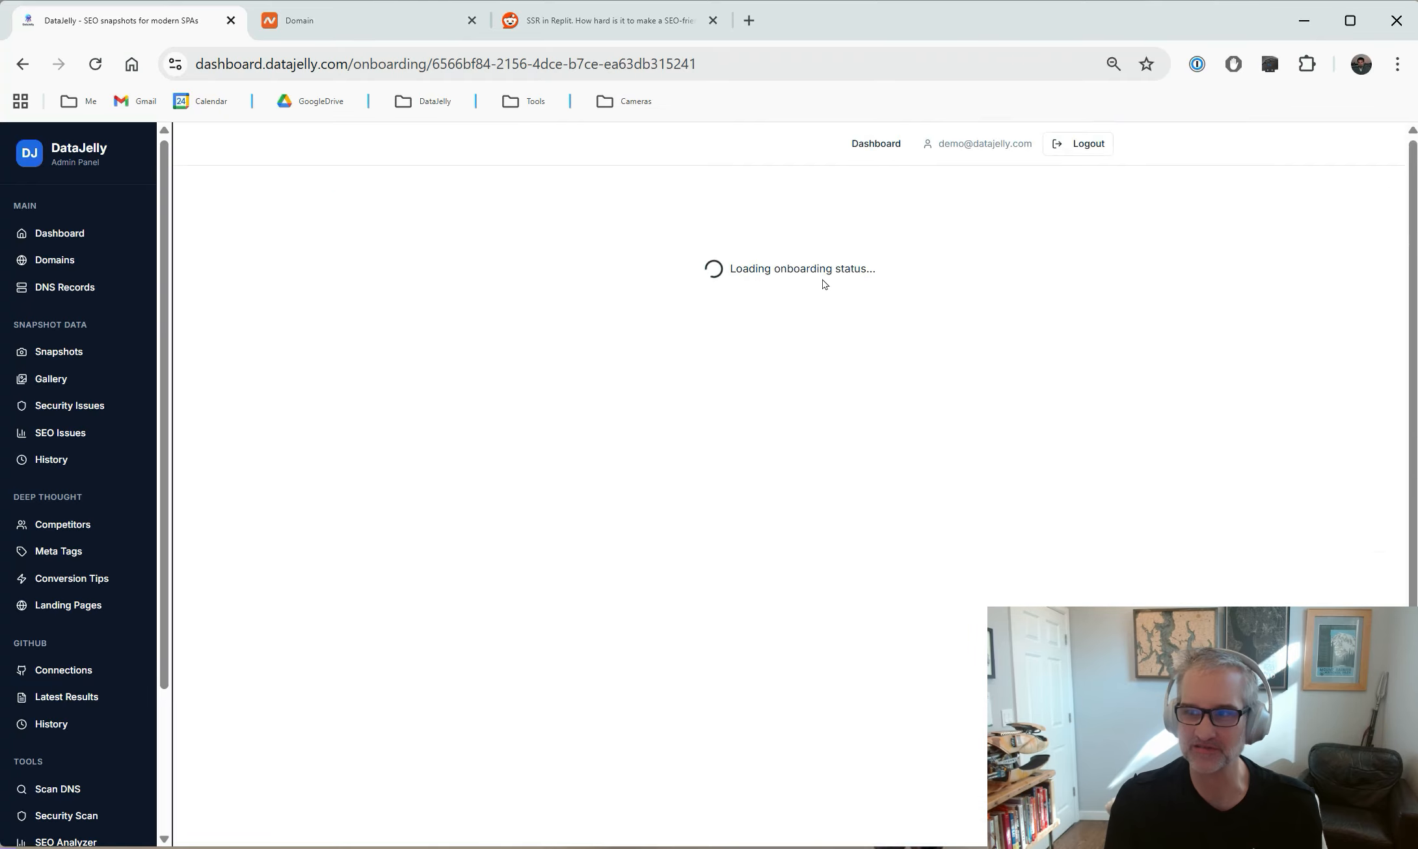
Examine brandview.ai's overall progress and the status of all onboarding steps through Final Validation.
scroll(758, 350, "down", 5)
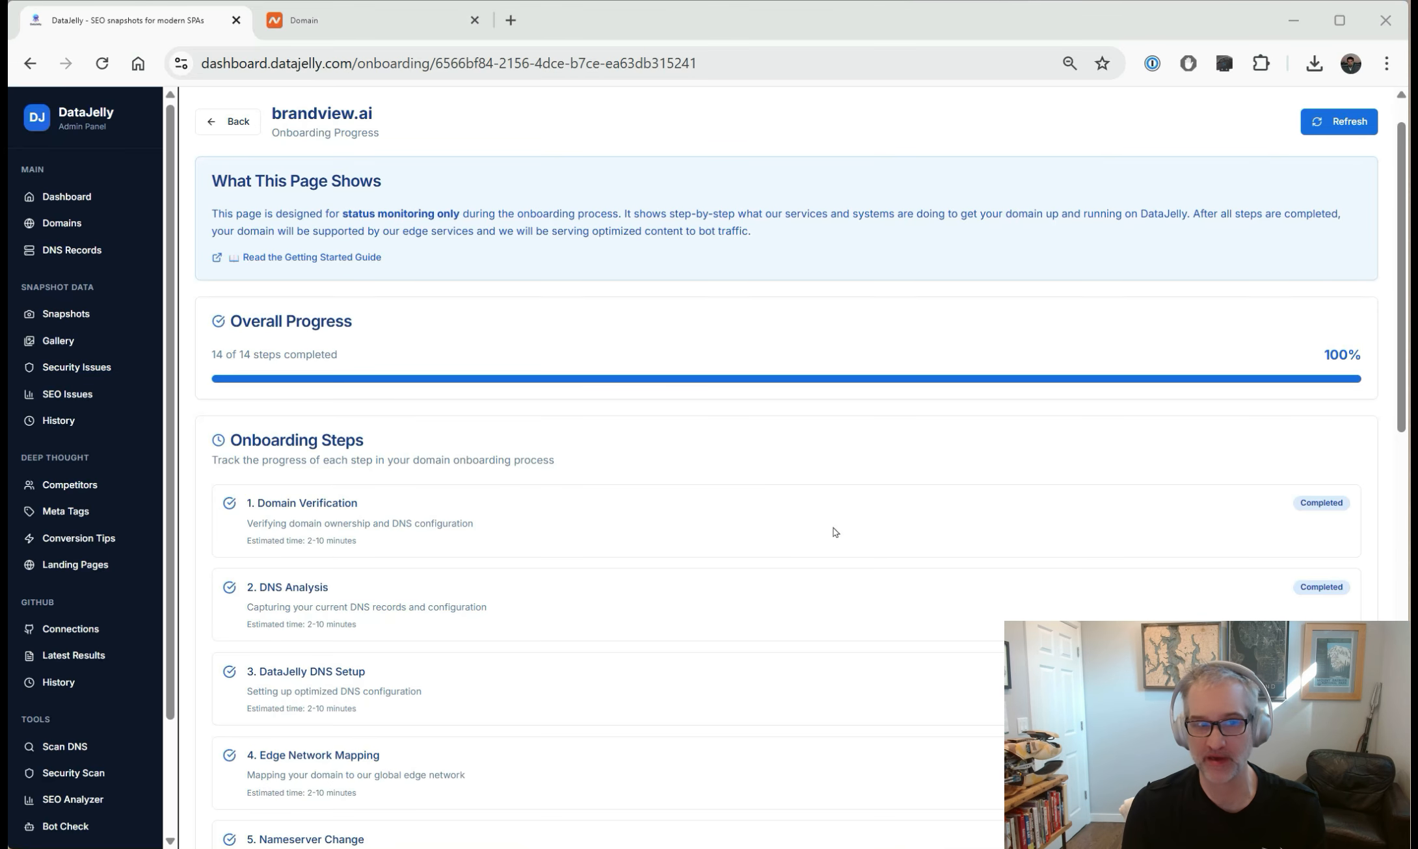
scroll(848, 291, "down", 3)
scroll(847, 292, "down", 8)
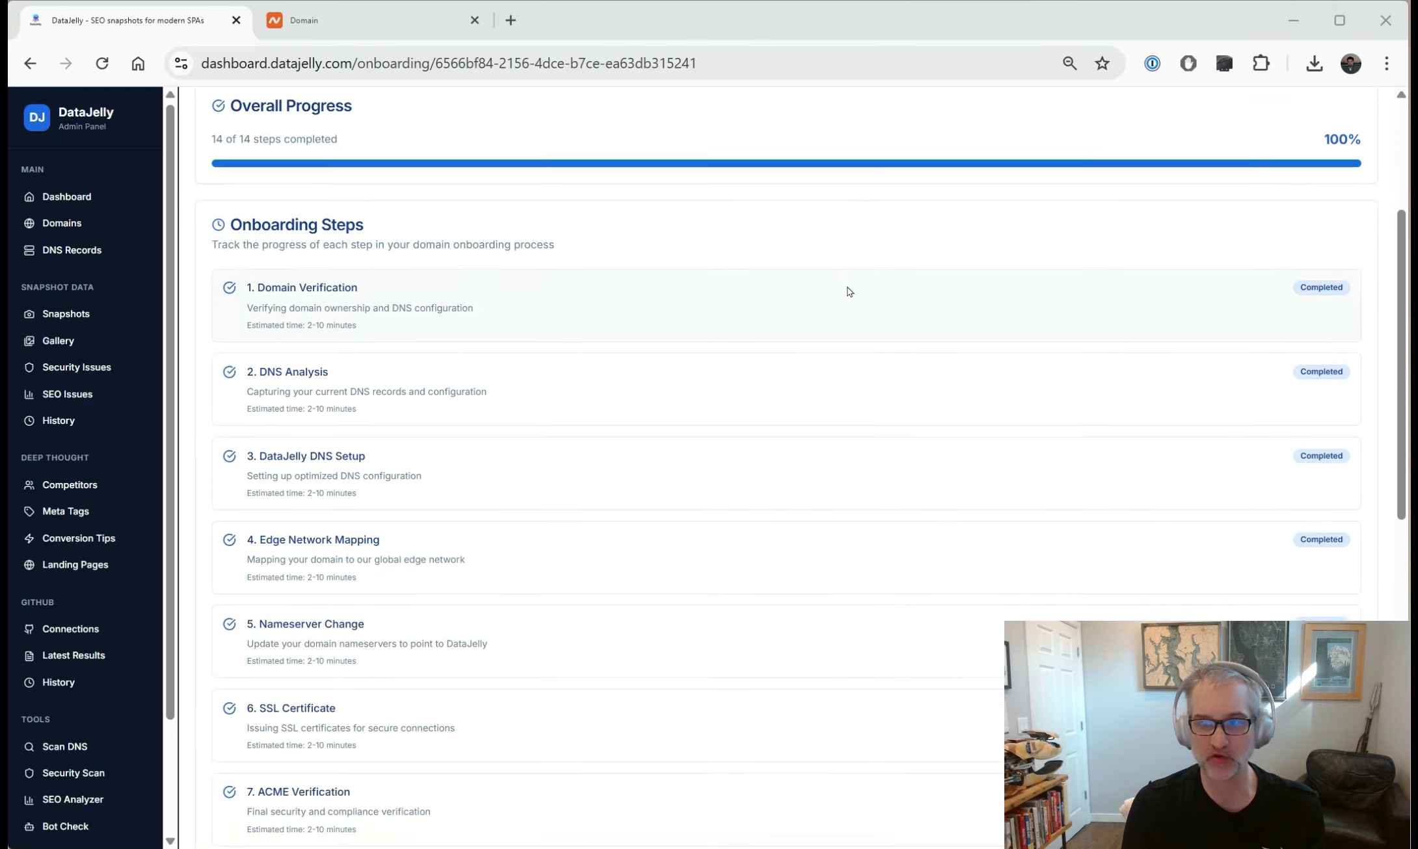
scroll(847, 292, "down", 4)
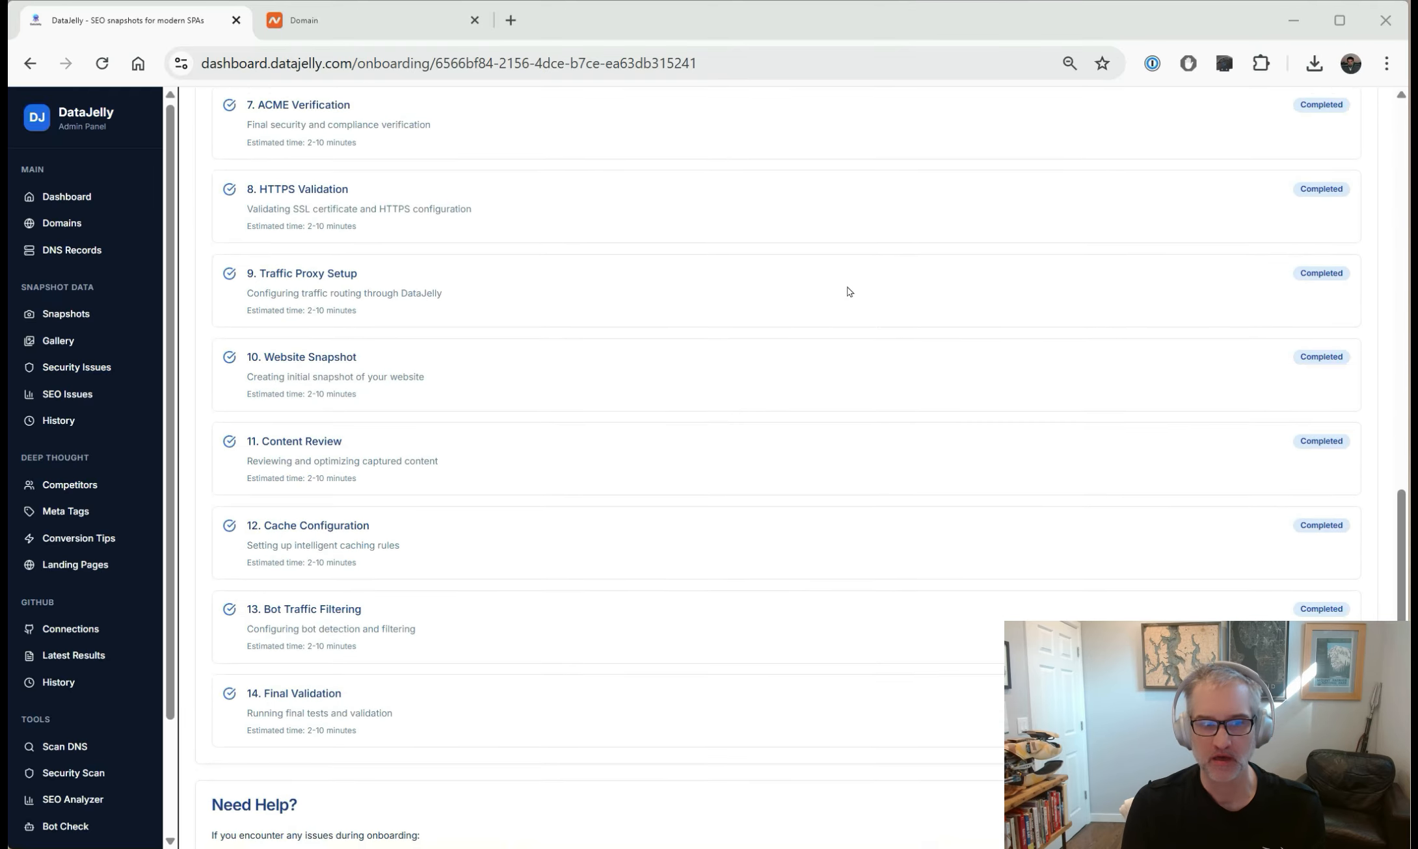
left_click_drag(399, 671, 328, 497)
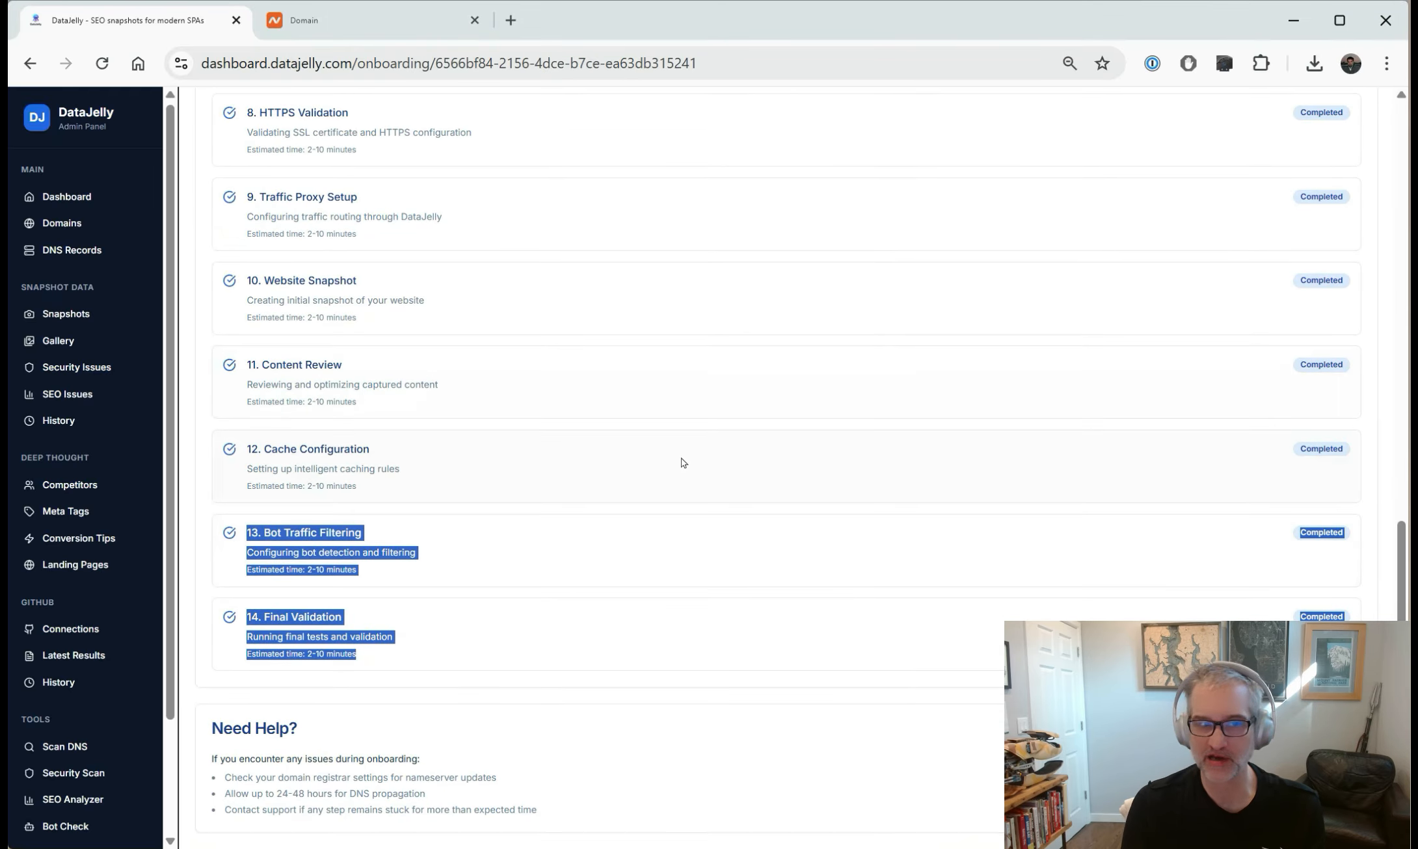
scroll(681, 459, "up", 4)
scroll(690, 473, "down", 3)
scroll(695, 467, "up", 7)
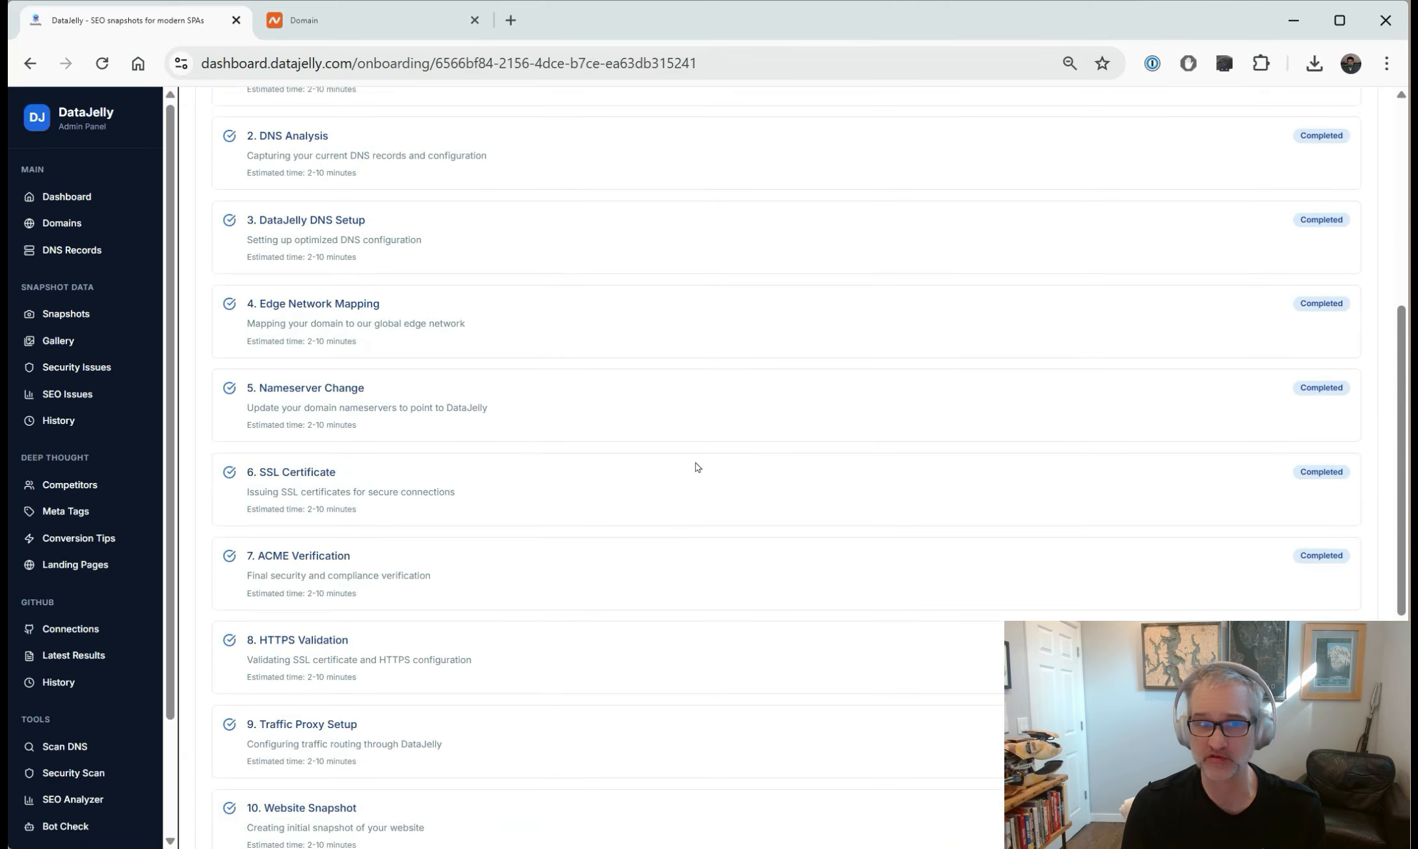
Open the DataJelly domains list and check the bot traffic column and brandview.ai's onboarded, bot traffic and uptime monitor entries.
left_click(92, 225)
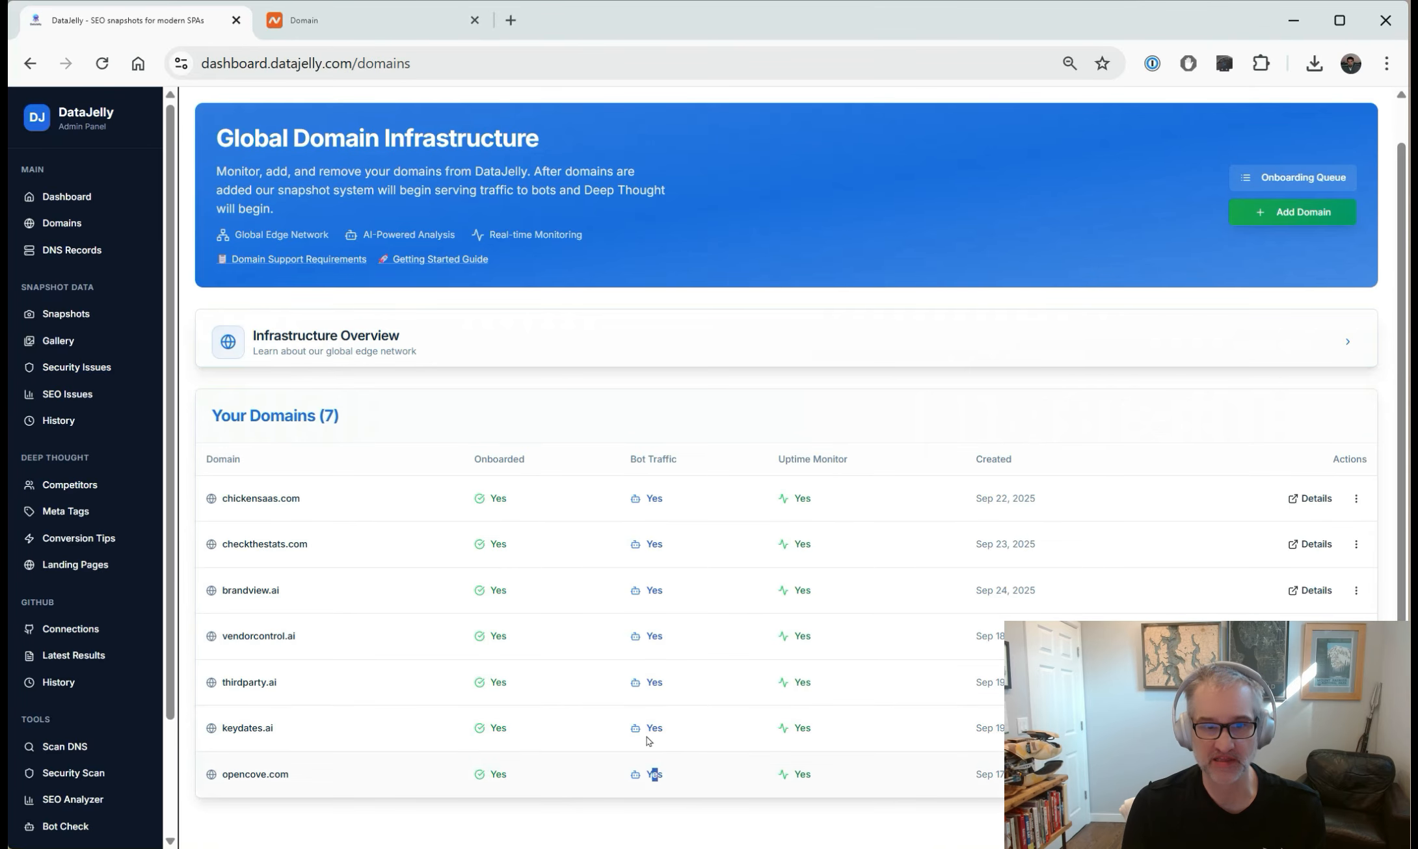
left_click_drag(656, 776, 640, 496)
left_click(719, 784)
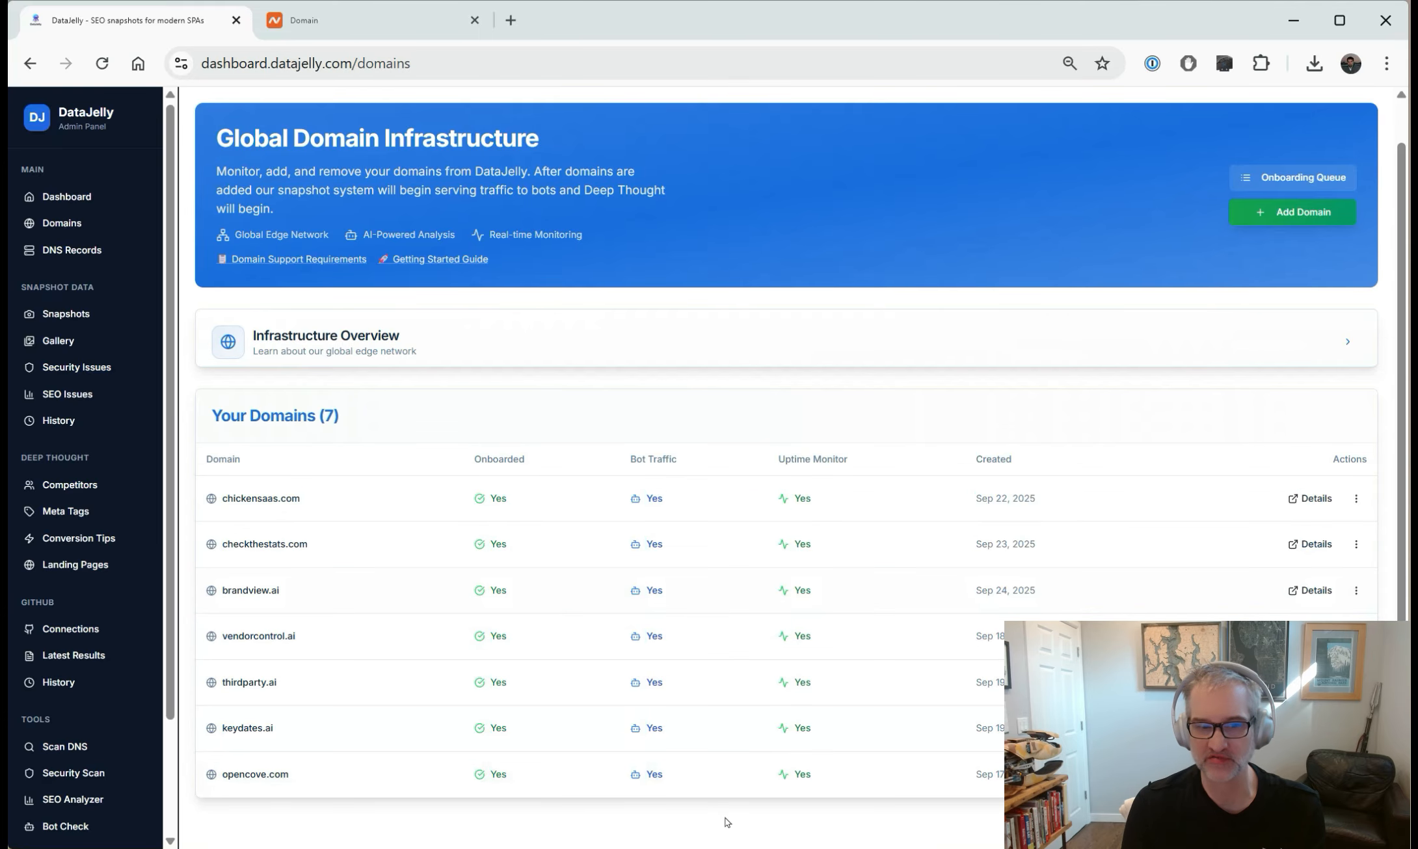
left_click_drag(221, 591, 256, 592)
left_click_drag(345, 608, 1080, 593)
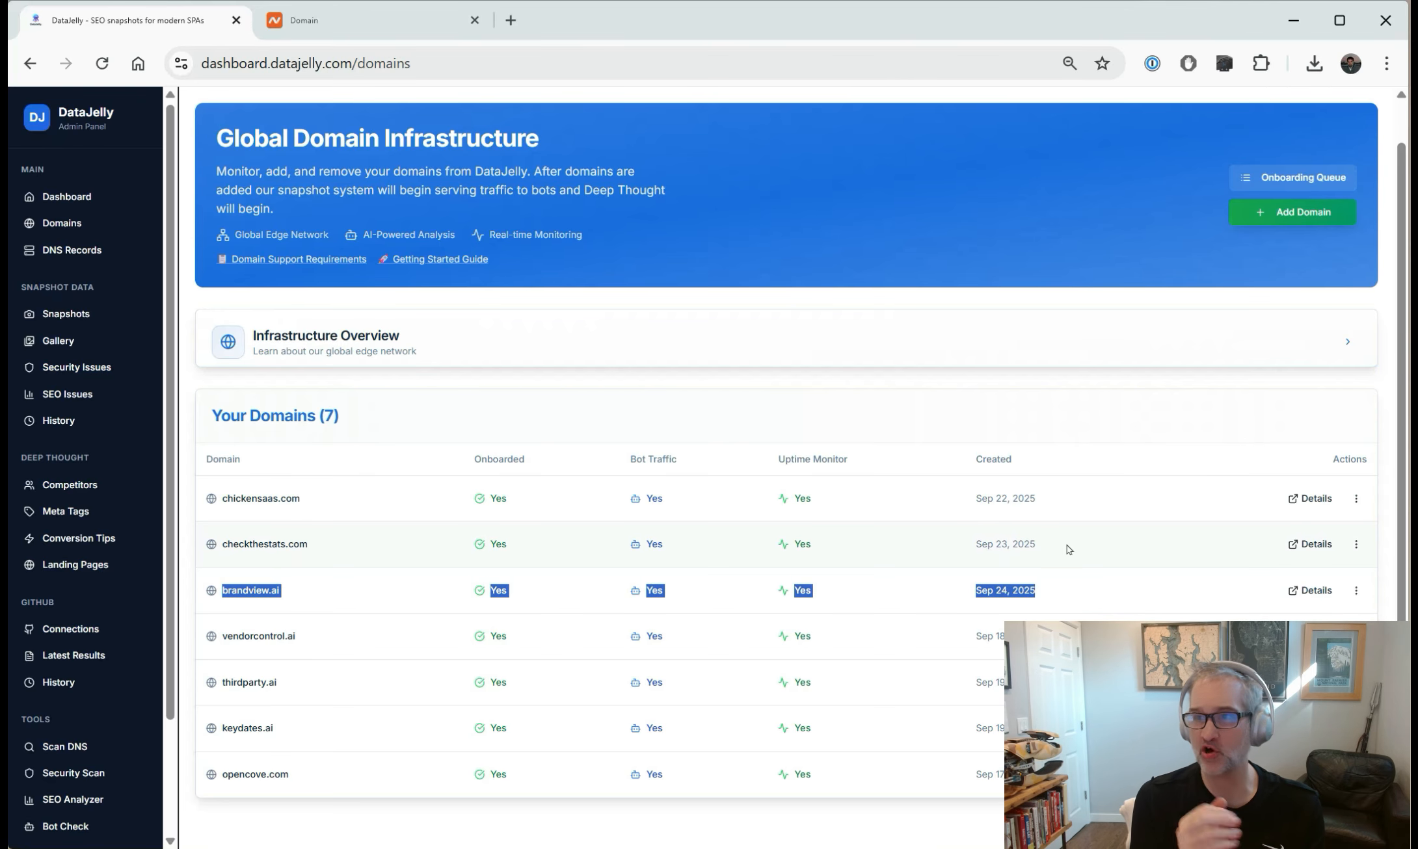